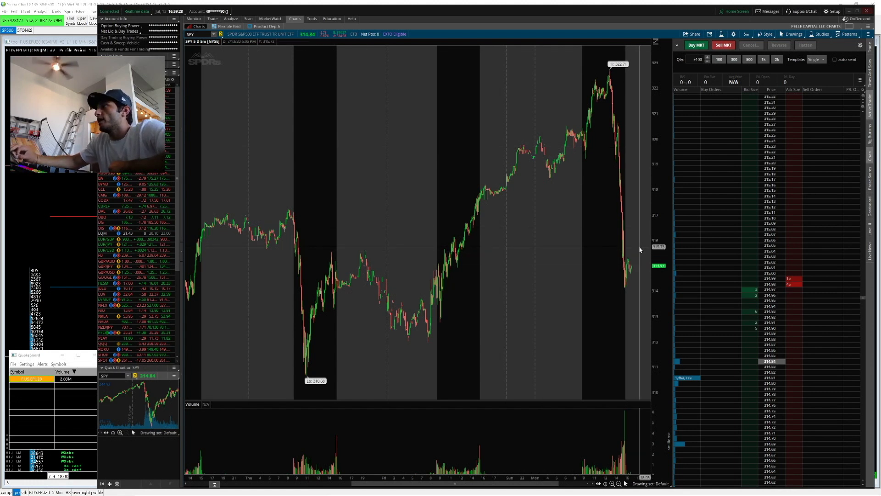
Review the day's SPY price action and the position details for SPY in Activity and Positions, ending on the multi-day chart
drag(478, 204, 643, 220)
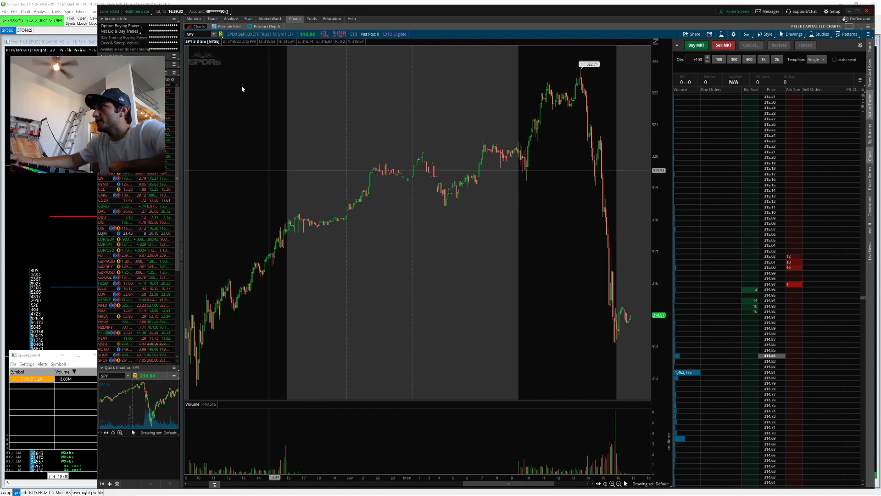
click(194, 19)
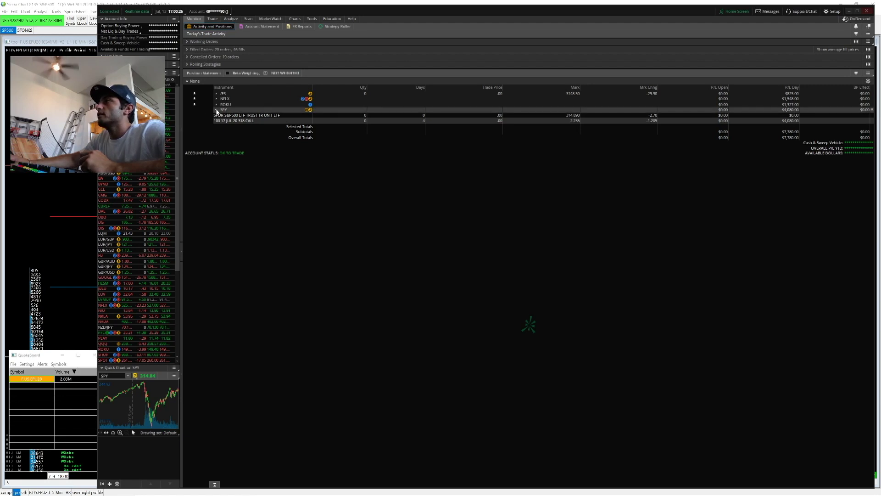
click(295, 19)
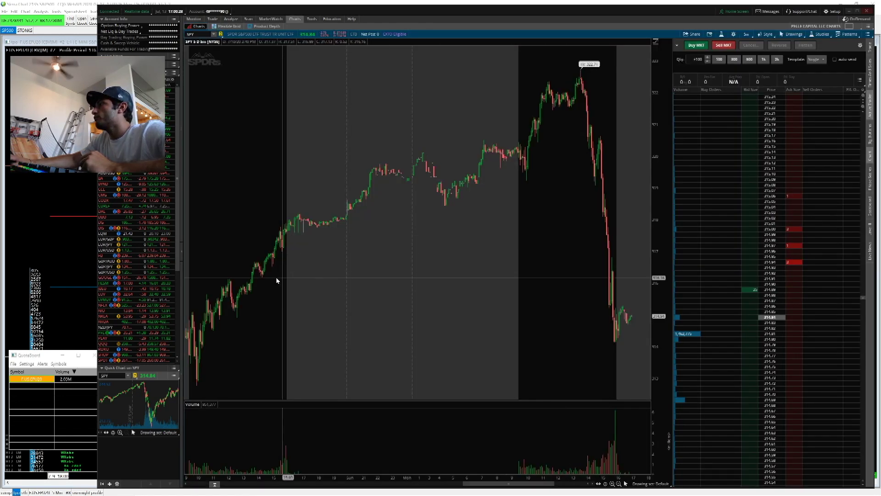
drag(374, 209, 626, 238)
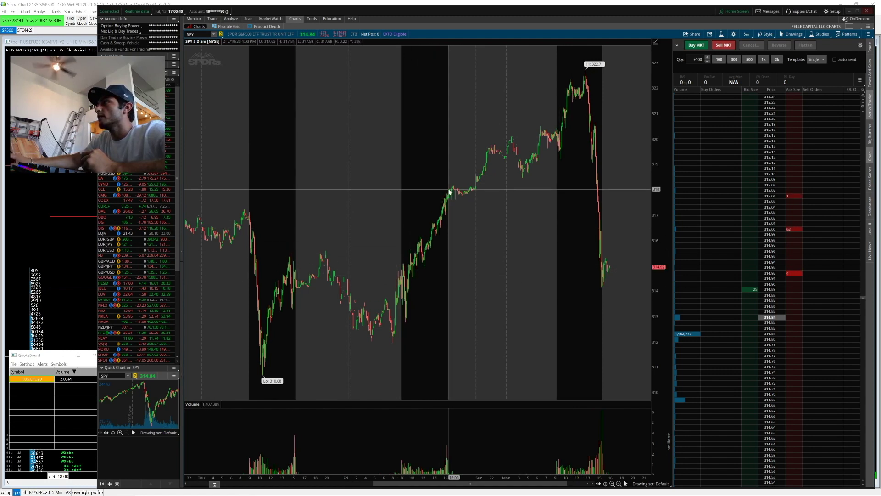
scroll(450, 192, down, 2)
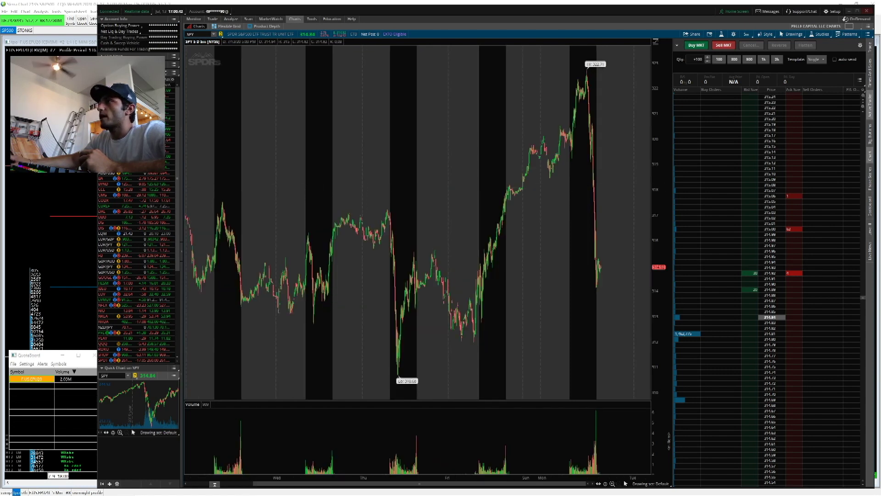
Switch to Sierra Chart and undo all merges in the early-June composite profile on the E-mini S&P 500 comp chart
key(alt+Tab)
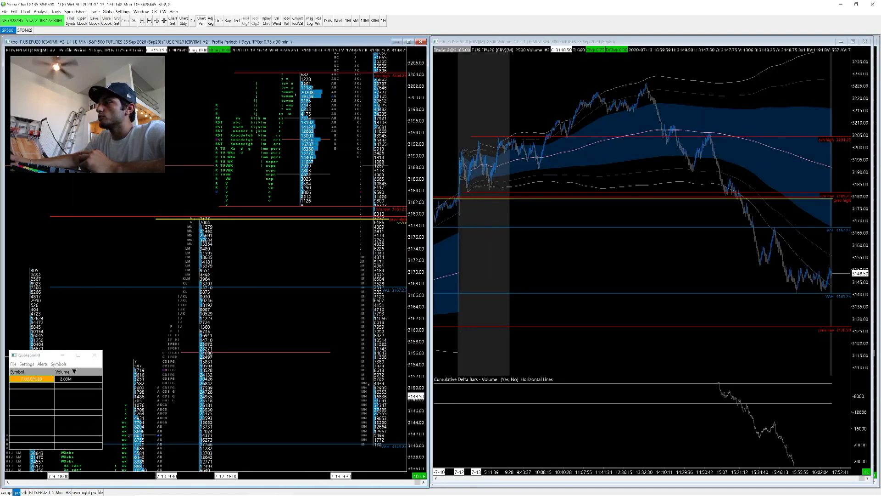
click(8, 491)
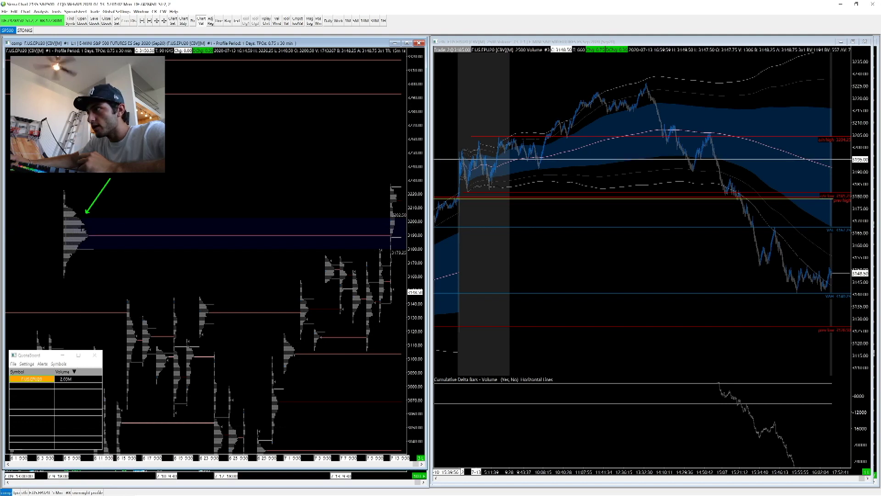
right_click(65, 208)
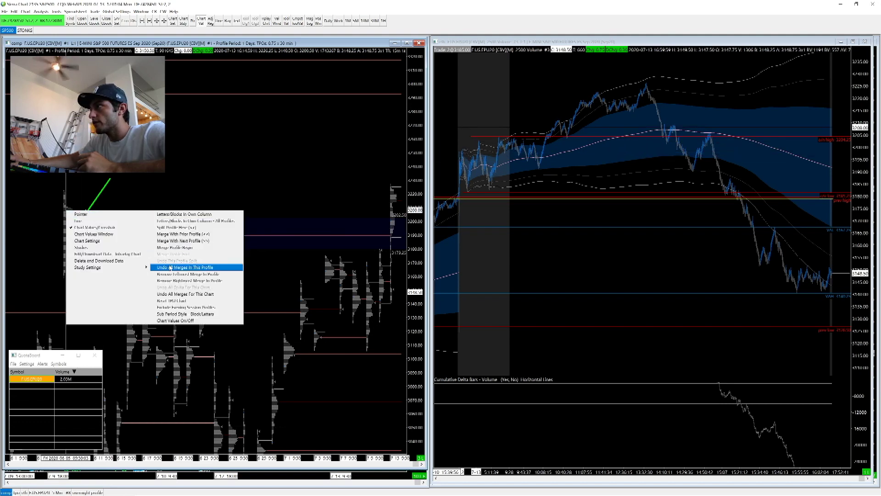
click(170, 265)
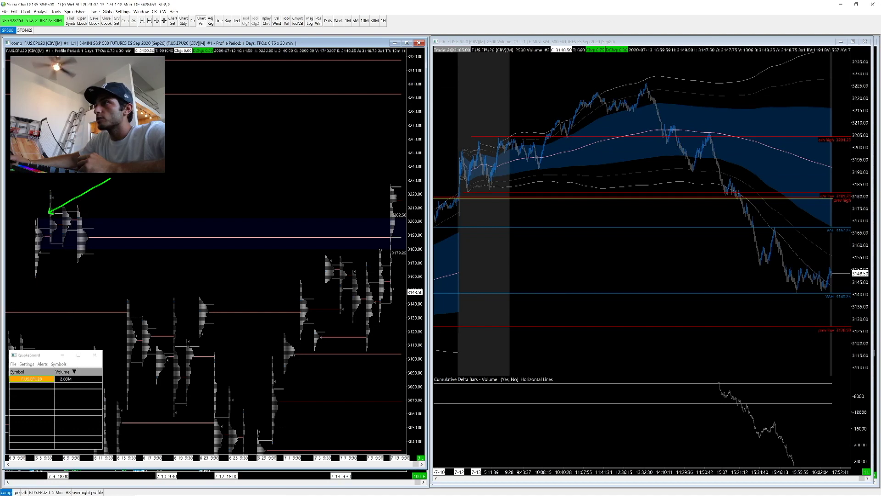
Merge the separated early-June daily profiles on the comp chart back into one composite profile
right_click(35, 232)
click(135, 256)
right_click(54, 234)
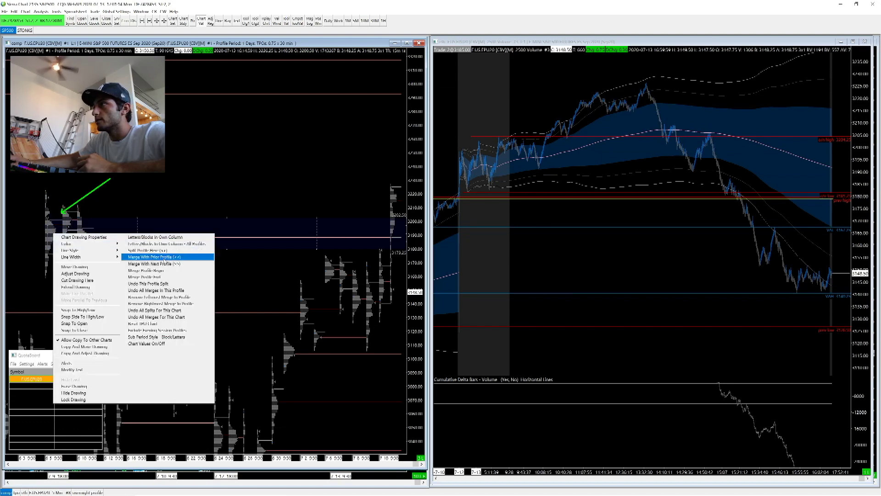
click(151, 257)
right_click(59, 231)
click(154, 262)
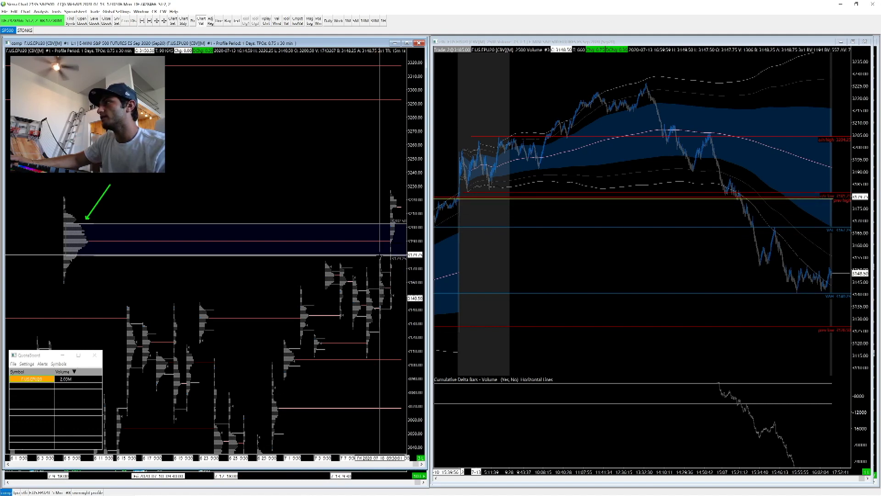
Examine the composite's shaded value zone against the recent daily profiles and bring up the tpo profile chart
scroll(206, 276, right, 3)
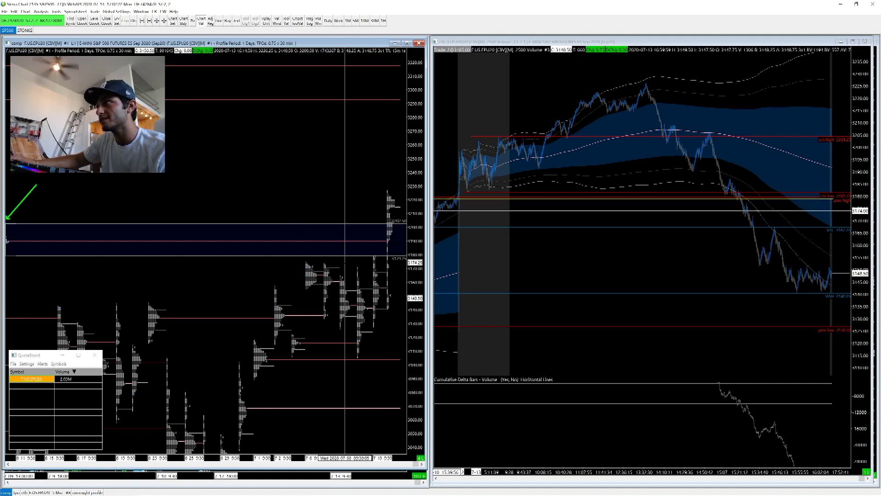
scroll(37, 252, up, 3)
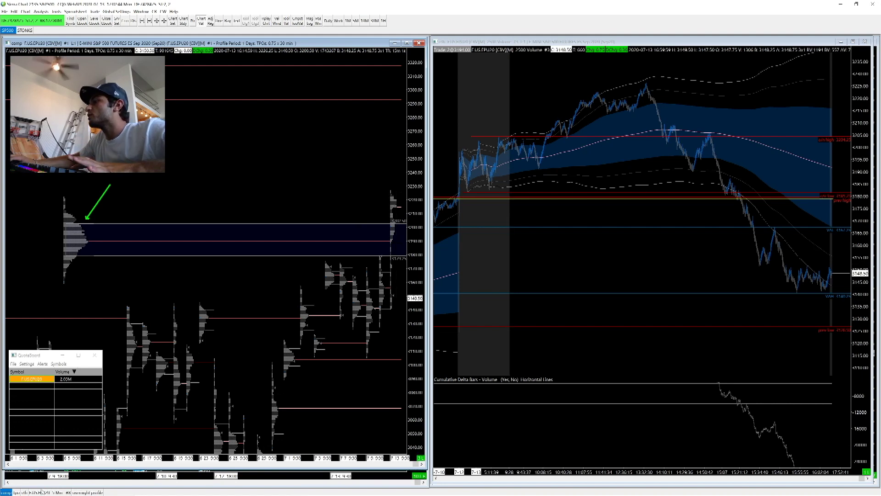
click(17, 492)
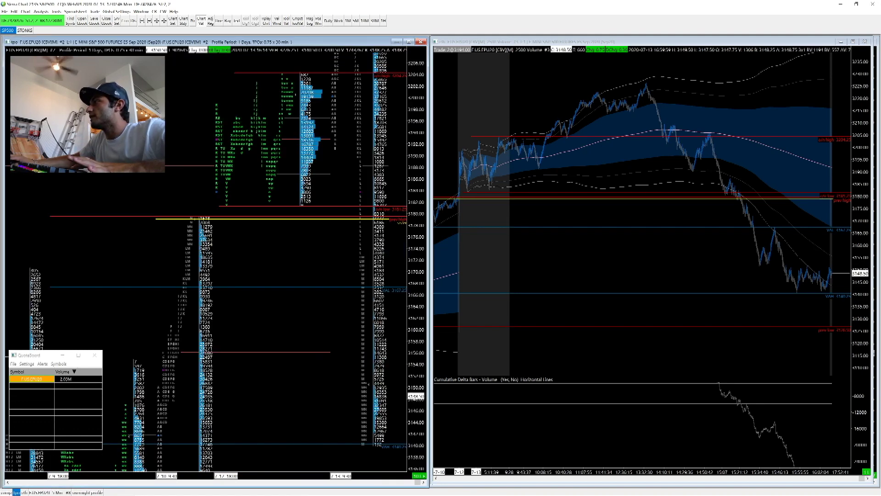
mouse_move(17, 495)
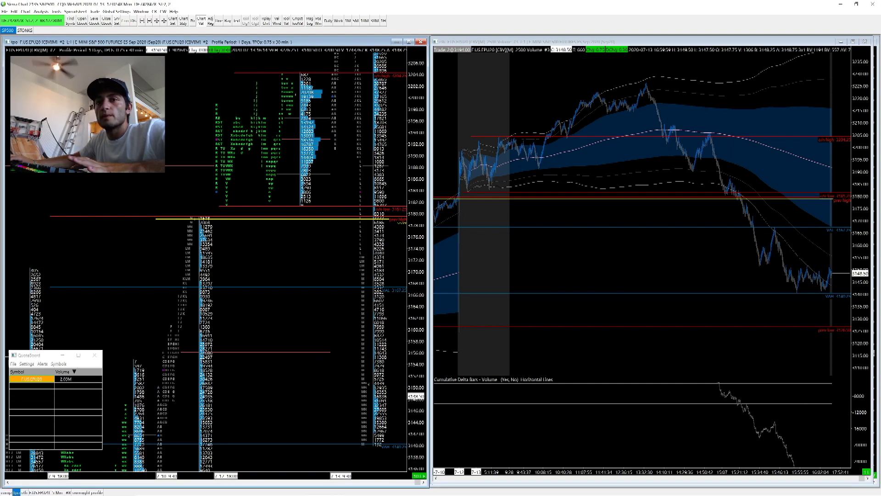
Switch to thinkorswim and examine the July 13 SPY session from its open through the late selloff
key(alt+Tab)
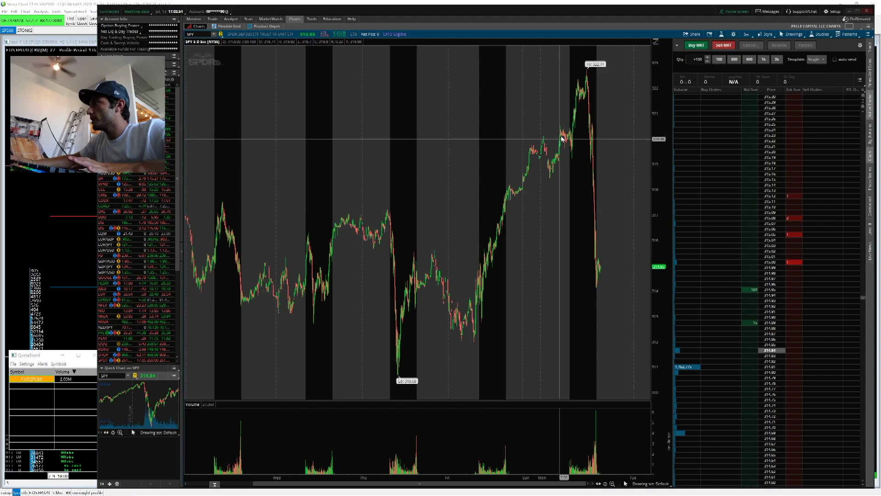
scroll(490, 136, up, 3)
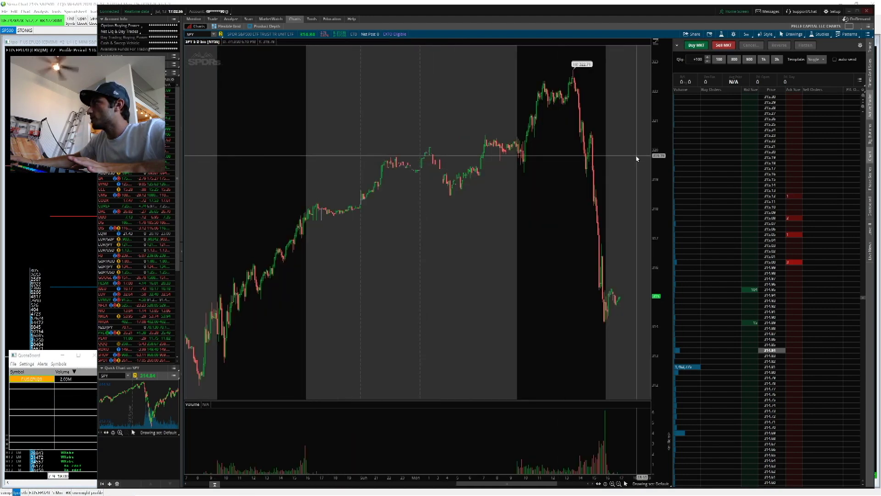
scroll(476, 169, up, 2)
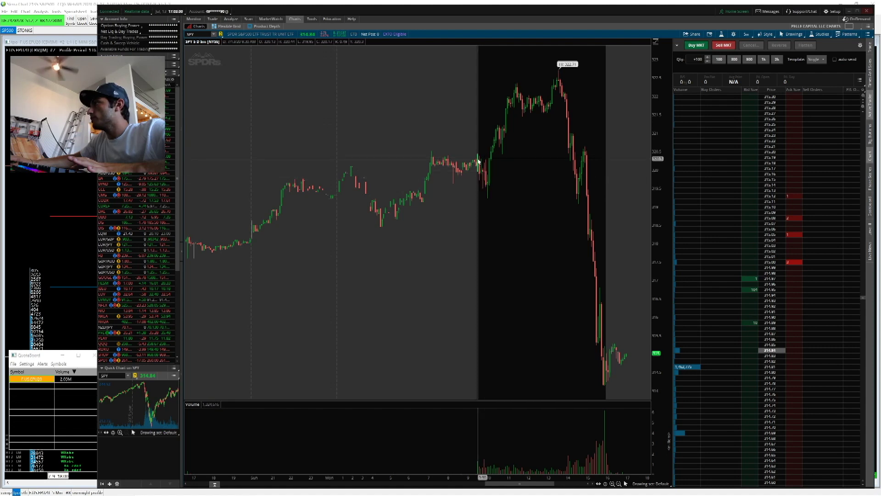
scroll(478, 161, down, 3)
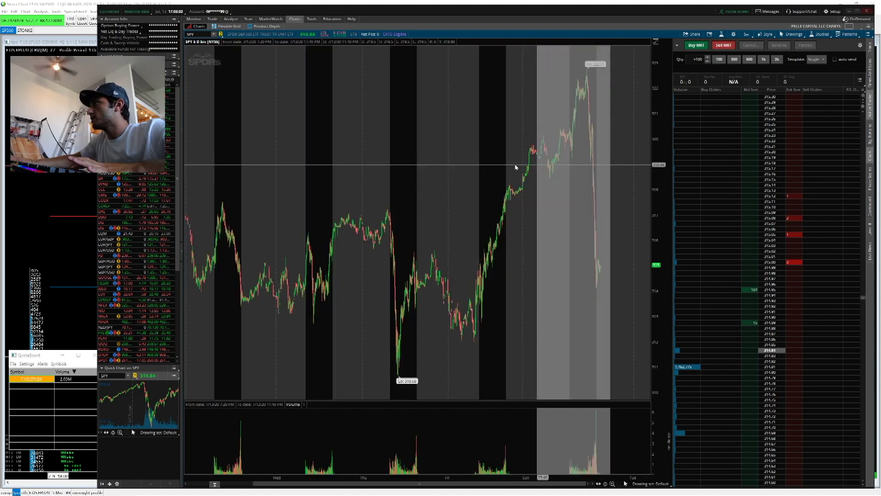
scroll(573, 168, up, 4)
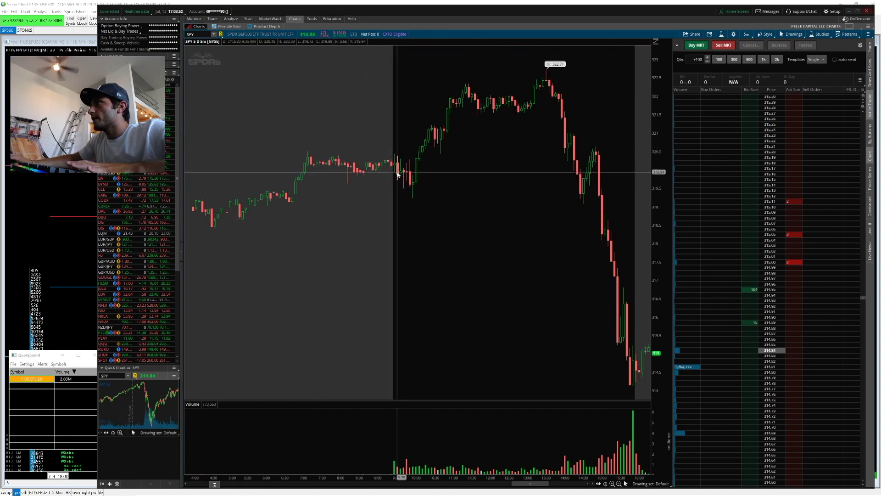
Review the day's executed orders in the account statement's trade history and return to the SPY chart
click(196, 21)
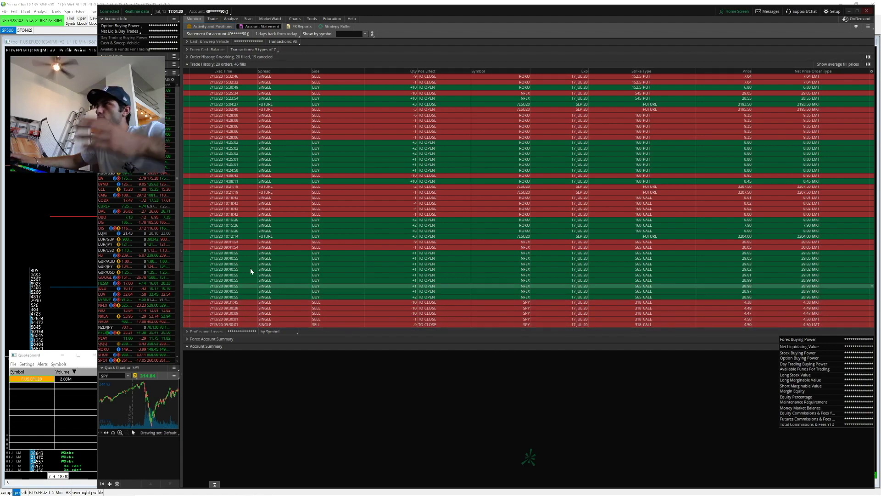
mouse_move(299, 19)
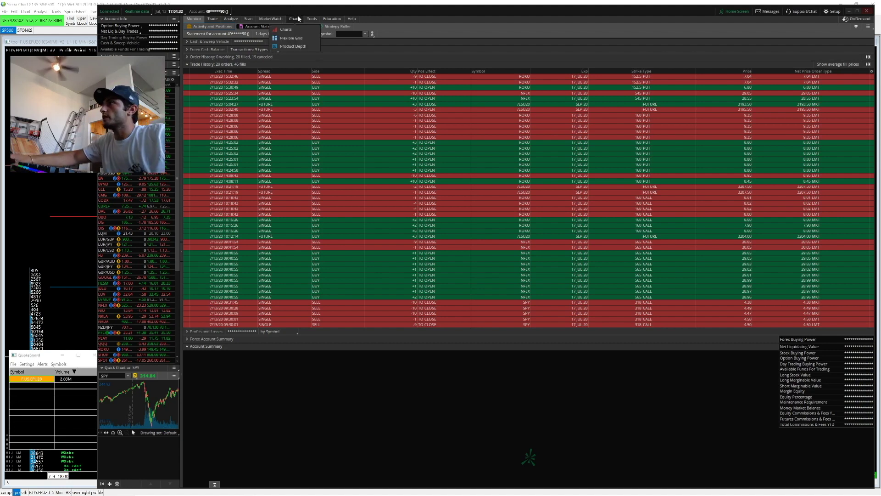
click(298, 19)
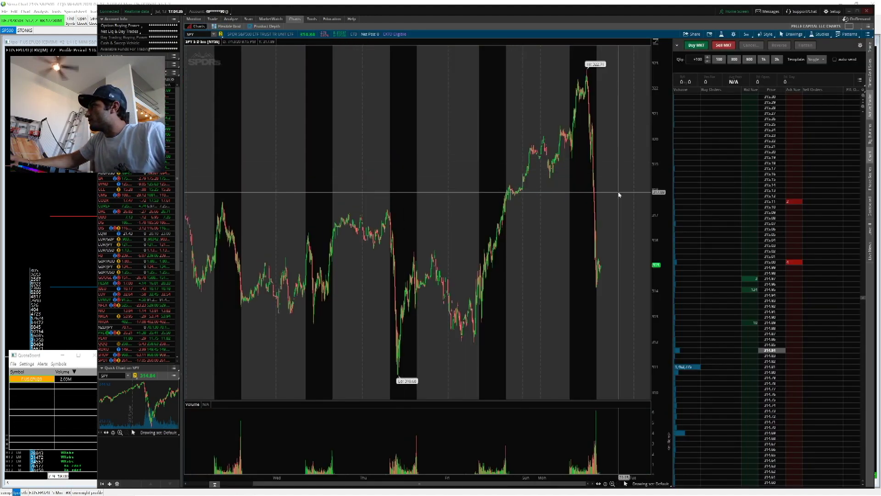
Examine SPY's rise to the session high and the following selloff, and recheck the account statement's trade history
scroll(551, 196, up, 3)
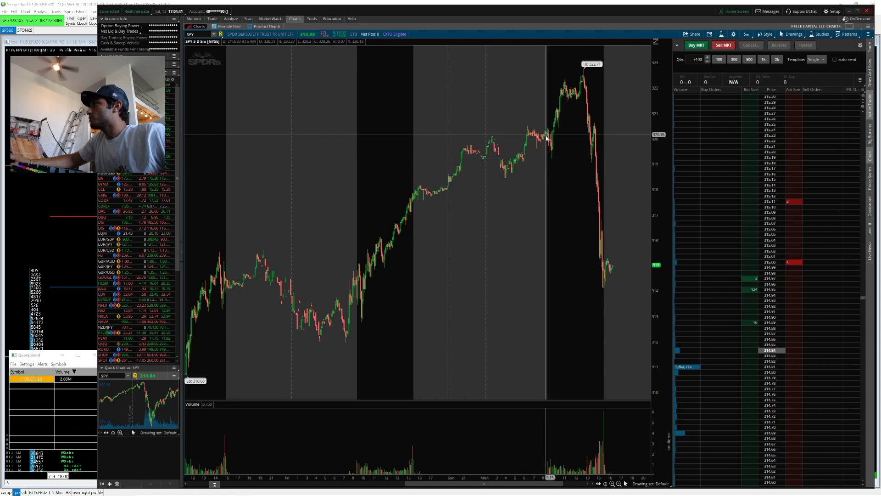
scroll(597, 149, up, 2)
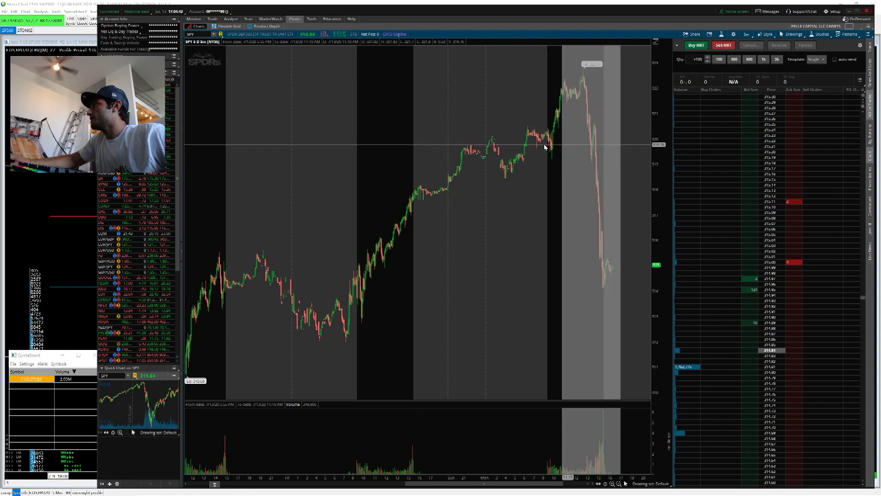
scroll(583, 152, up, 2)
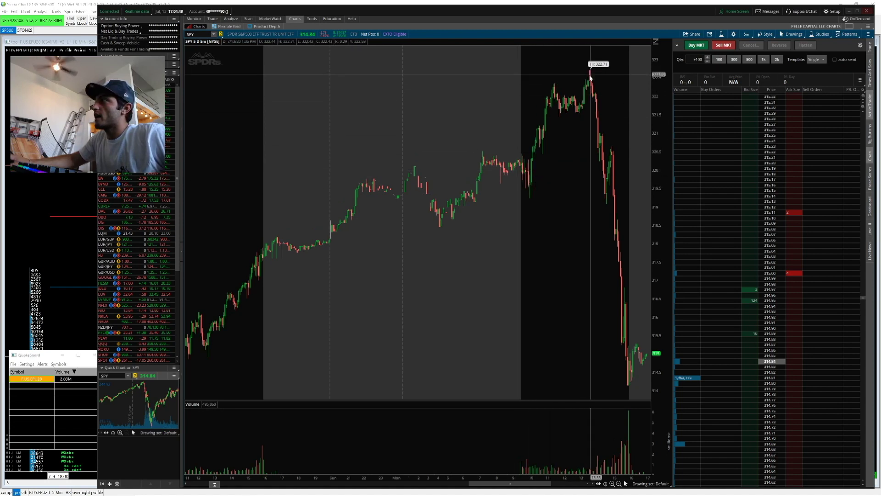
drag(624, 94, 471, 100)
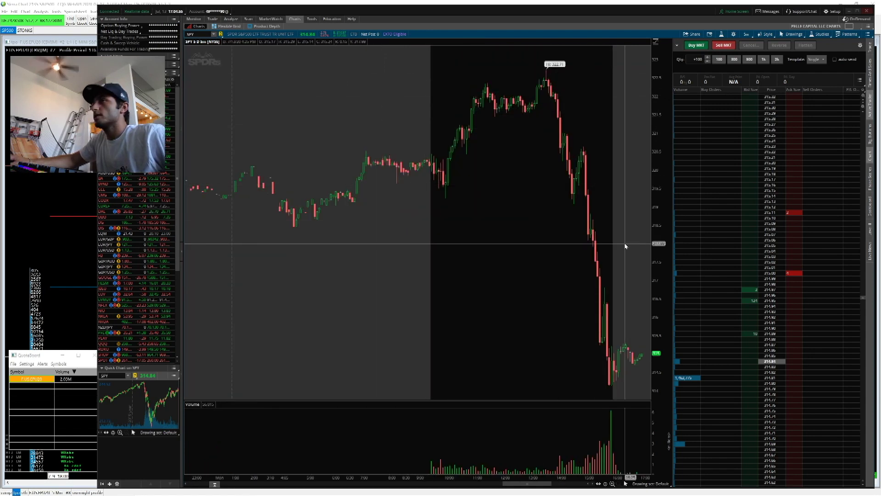
scroll(625, 246, down, 5)
drag(599, 239, 512, 231)
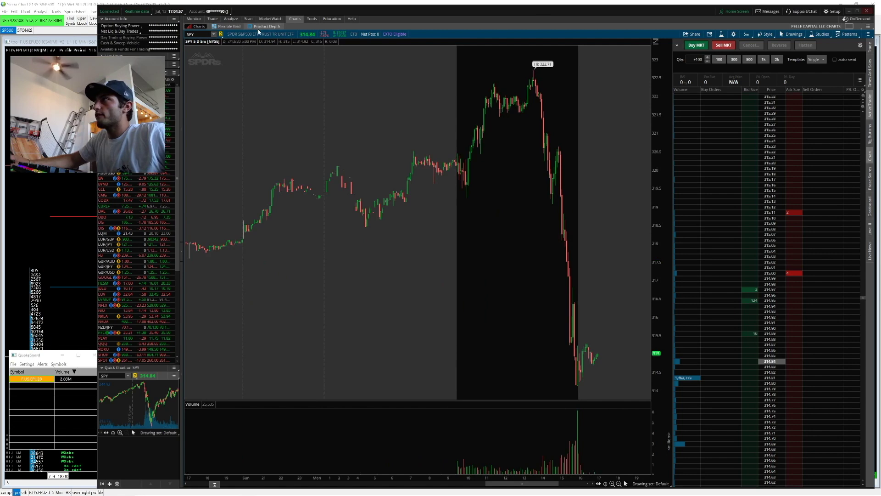
click(200, 19)
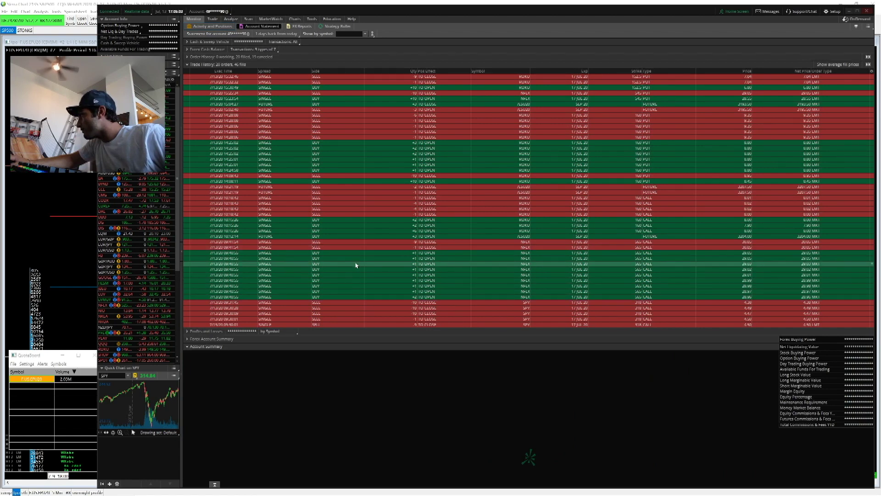
click(295, 19)
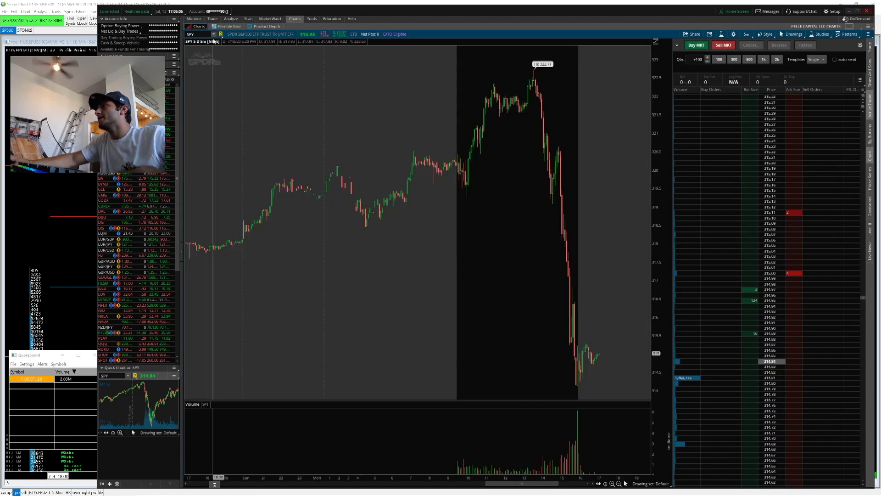
Load the NFLX chart and examine Monday's session around the drawn price levels
click(204, 34)
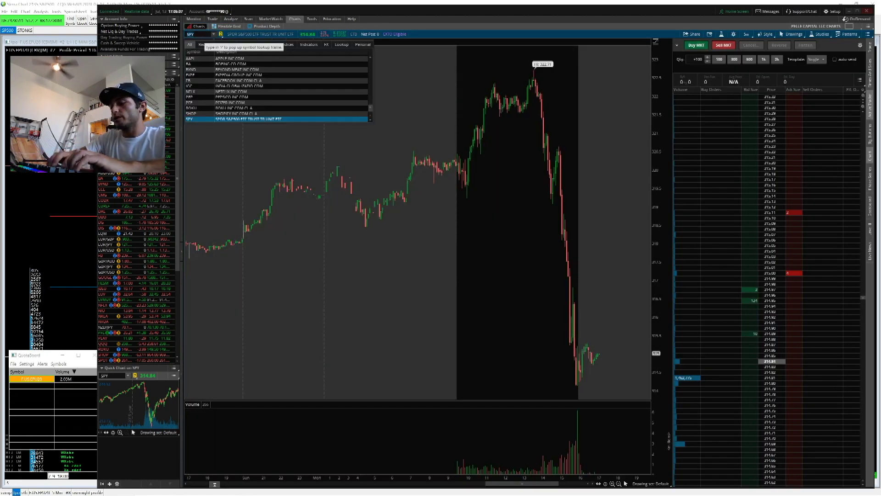
key(Return)
text(NF)
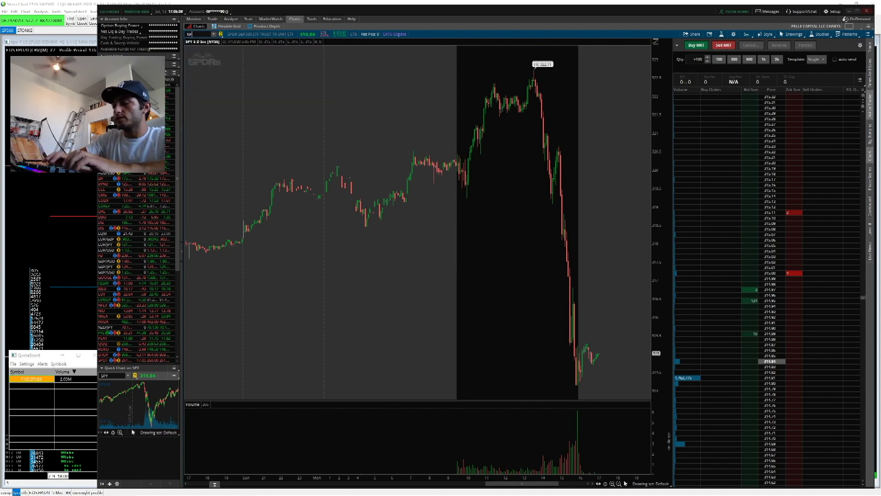
text(LX)
key(Return)
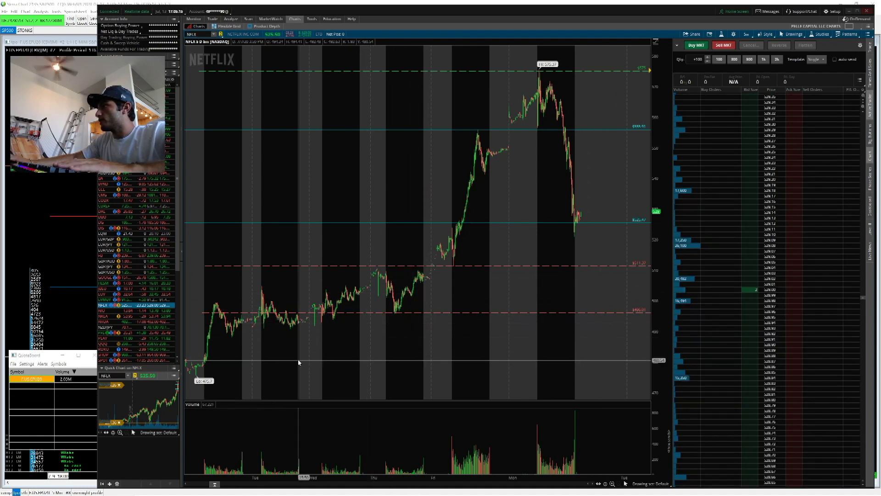
scroll(588, 252, up, 3)
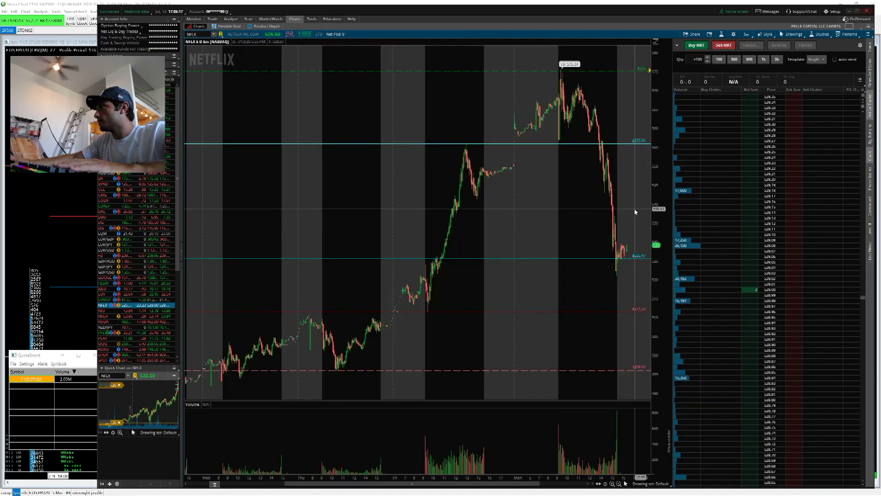
scroll(551, 210, up, 4)
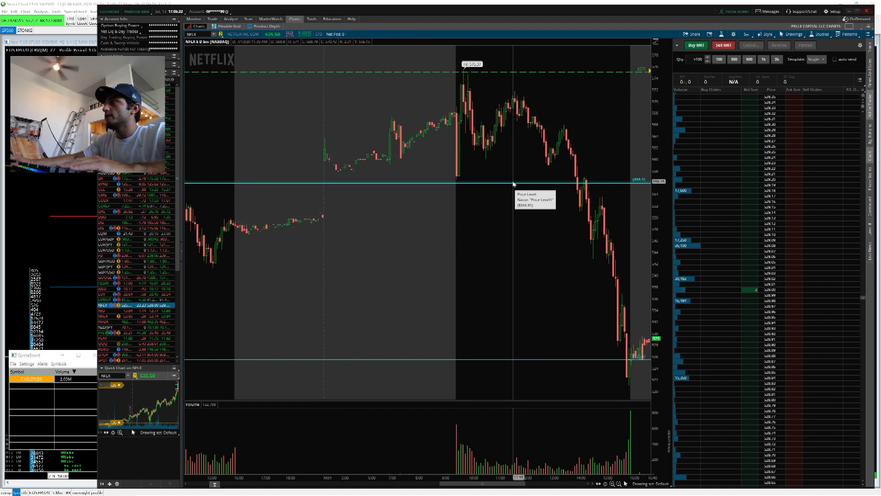
Examine NFLX's multi-day price history, check the STONKS chartbook in Sierra Chart, and return to thinkorswim
scroll(528, 366, down, 3)
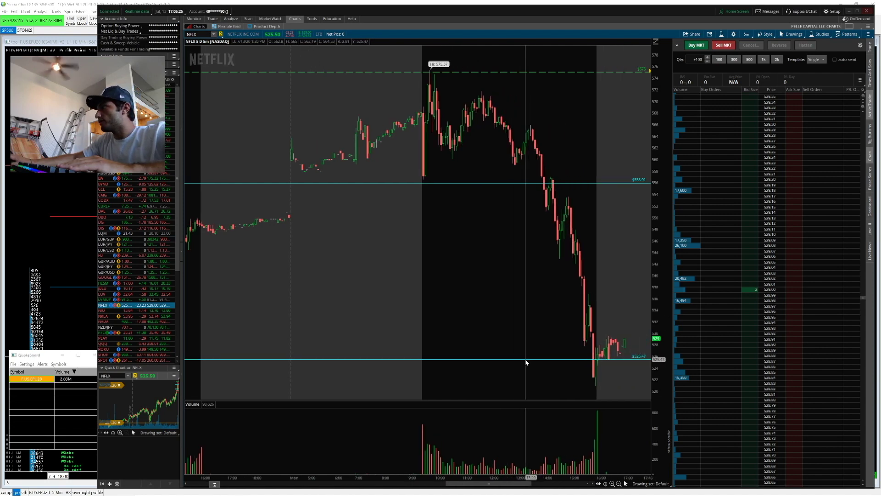
scroll(532, 349, down, 3)
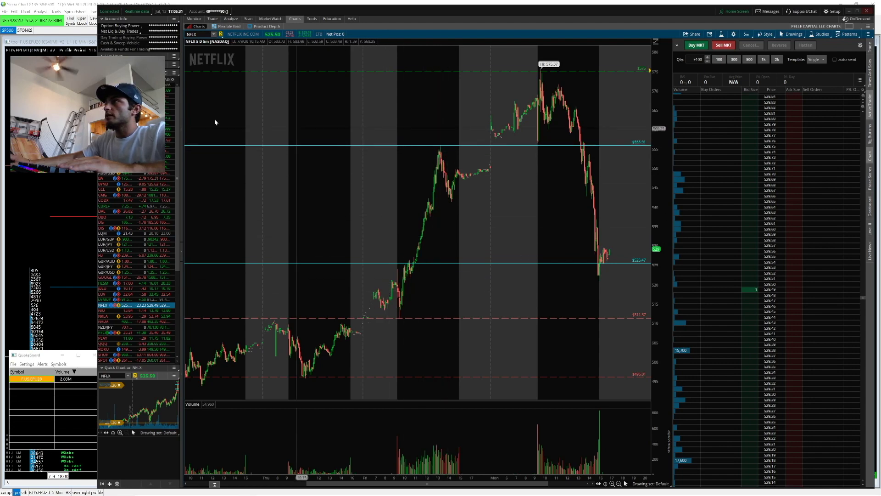
click(48, 33)
click(27, 31)
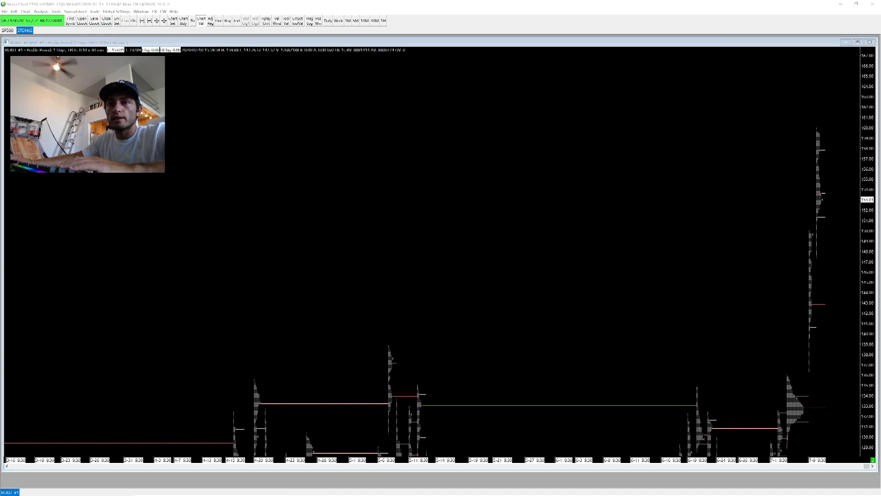
key(alt+Tab)
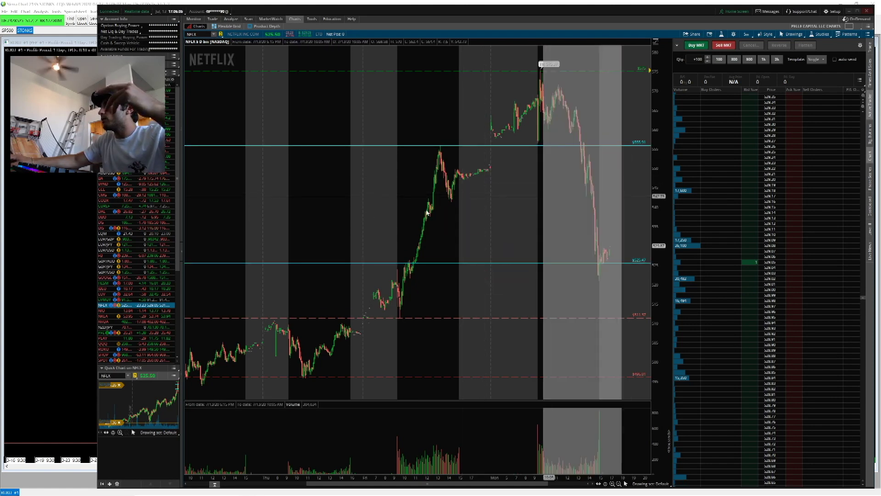
Examine NFLX's Monday premarket, opening bars and session high against the preceding Friday rally
scroll(615, 212, up, 3)
scroll(615, 212, up, 2)
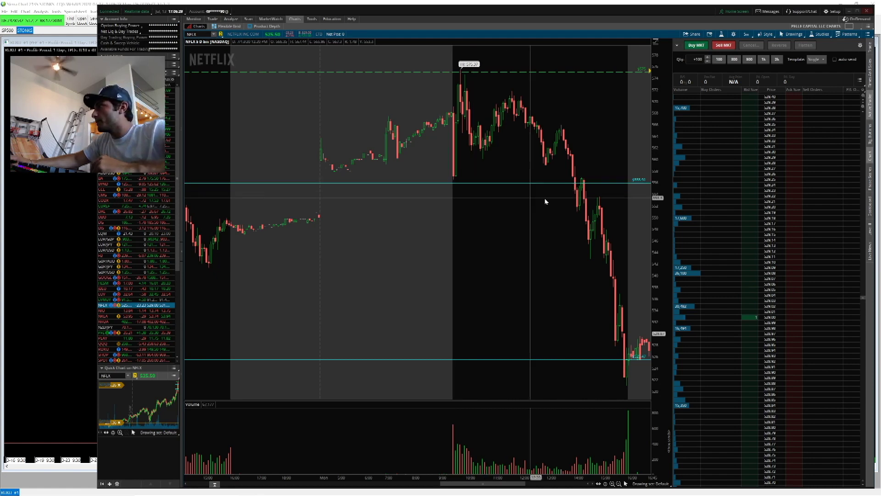
scroll(546, 212, up, 3)
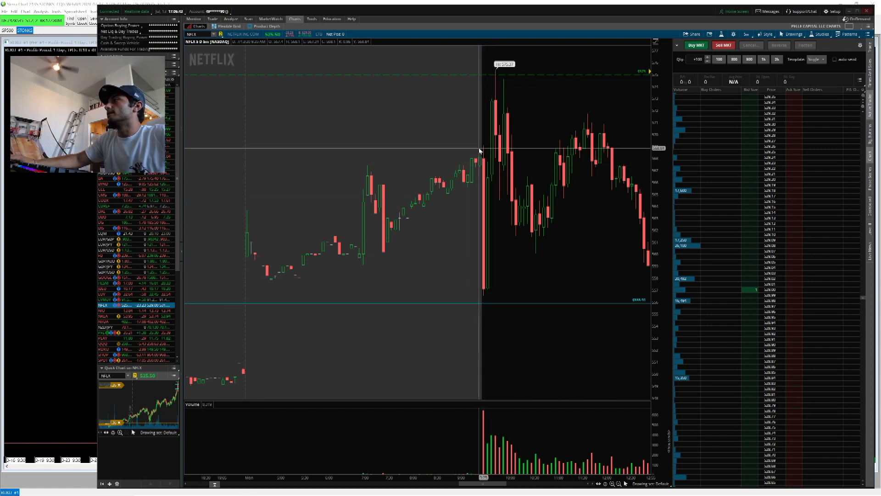
scroll(500, 331, down, 5)
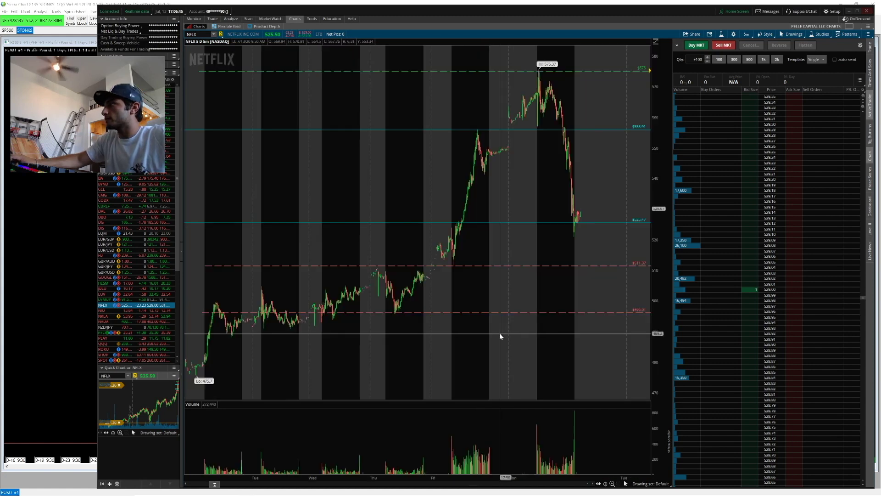
scroll(528, 216, up, 2)
scroll(592, 230, up, 3)
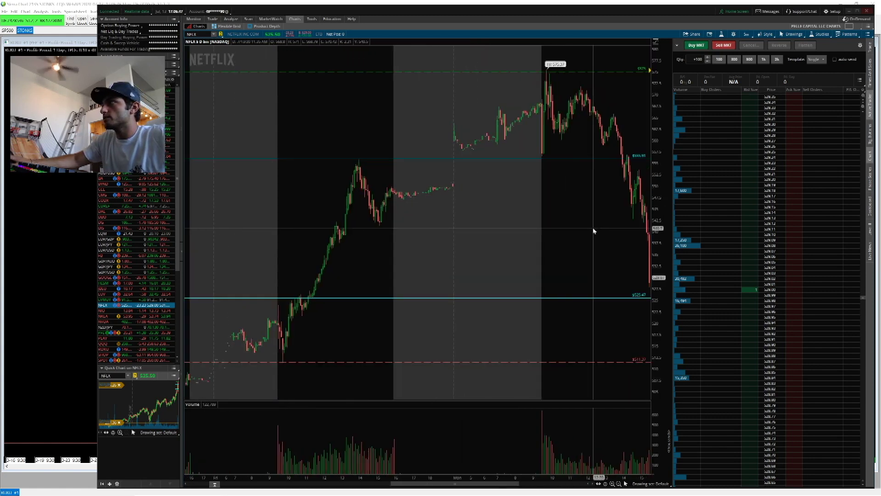
scroll(597, 225, up, 2)
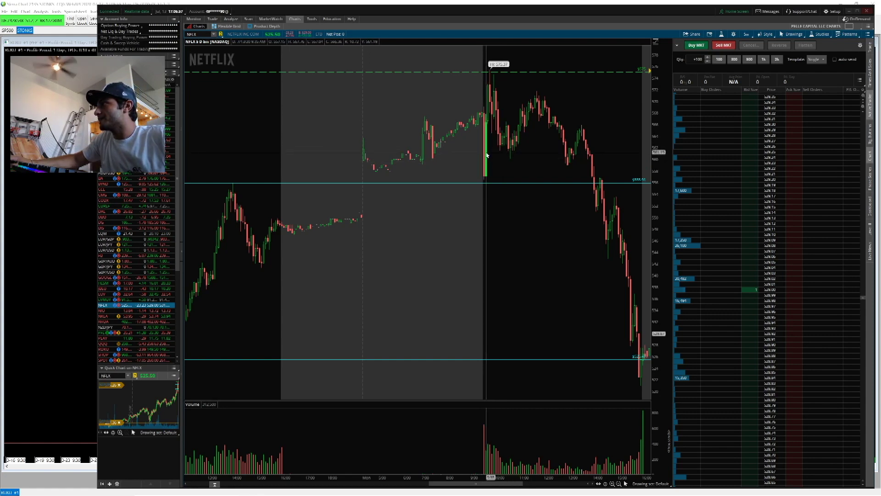
drag(645, 179, 353, 145)
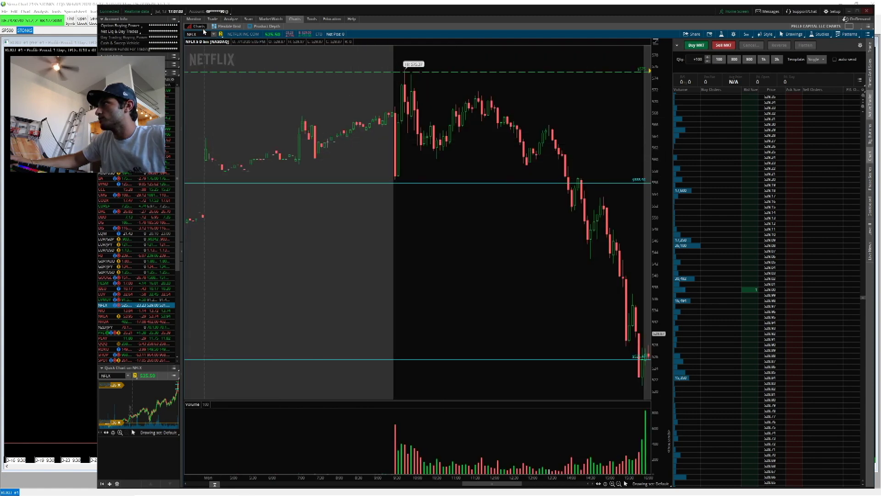
Check the account statement's trade history and examine NFLX's Monday selloff within the week's price action
click(194, 19)
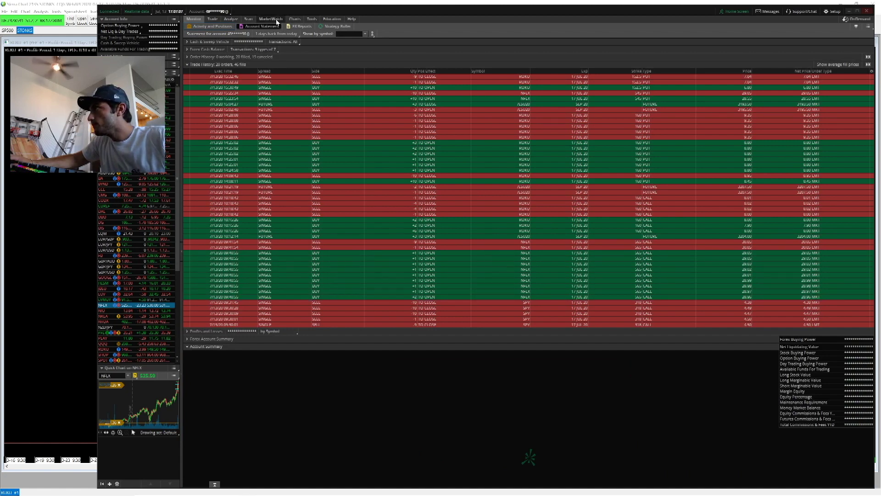
click(295, 19)
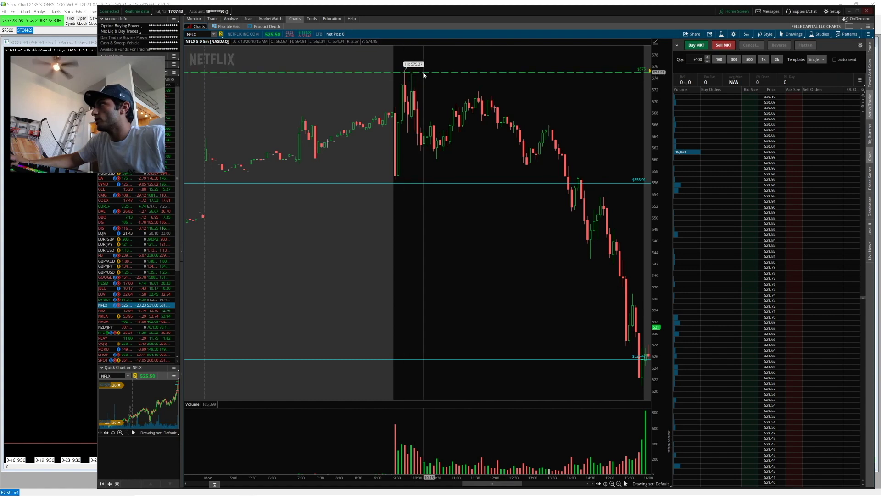
scroll(465, 166, down, 4)
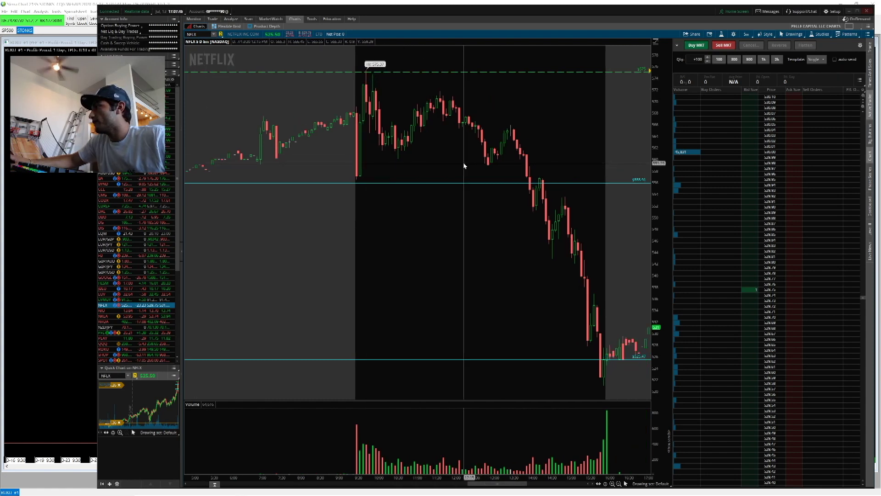
scroll(464, 166, up, 1)
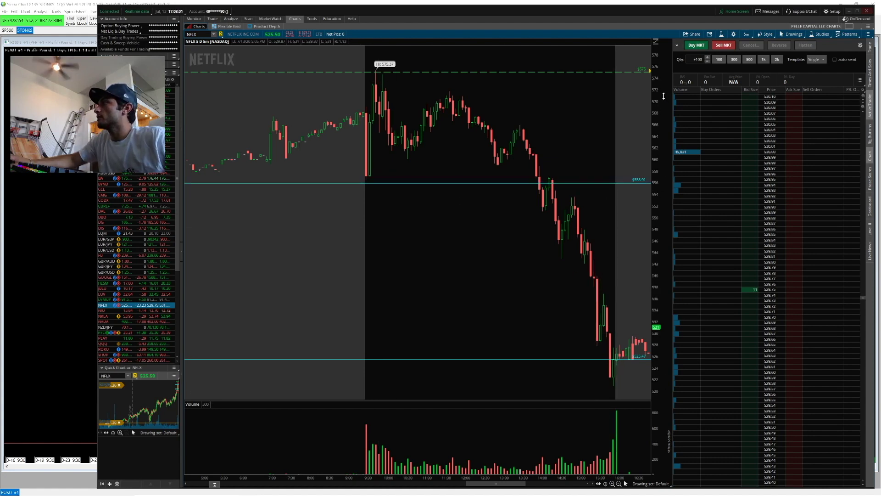
drag(664, 96, 653, 145)
scroll(530, 146, down, 2)
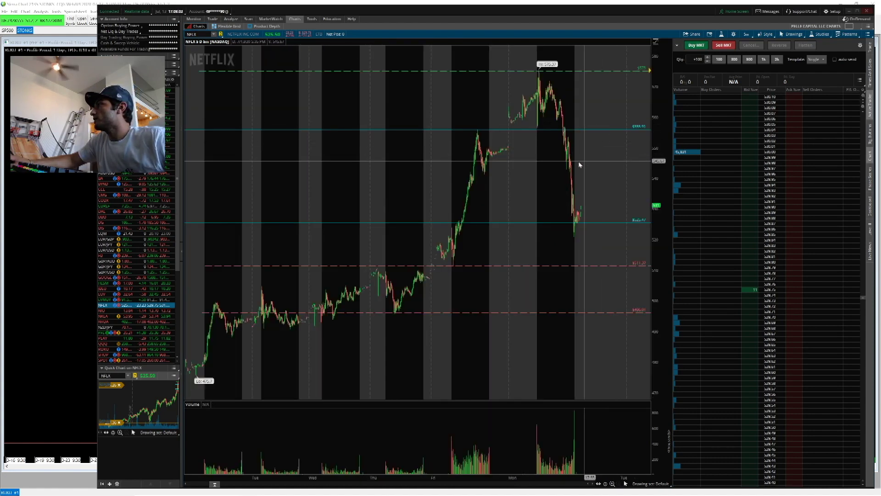
scroll(582, 165, up, 1)
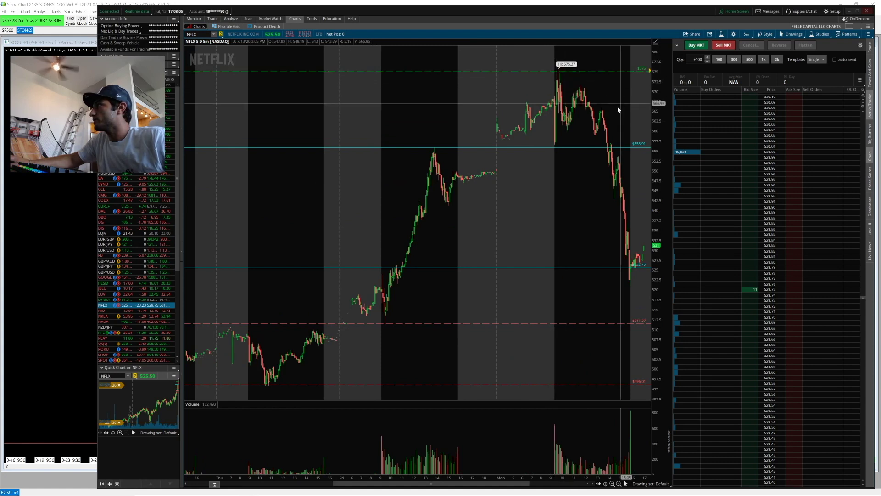
scroll(528, 88, up, 2)
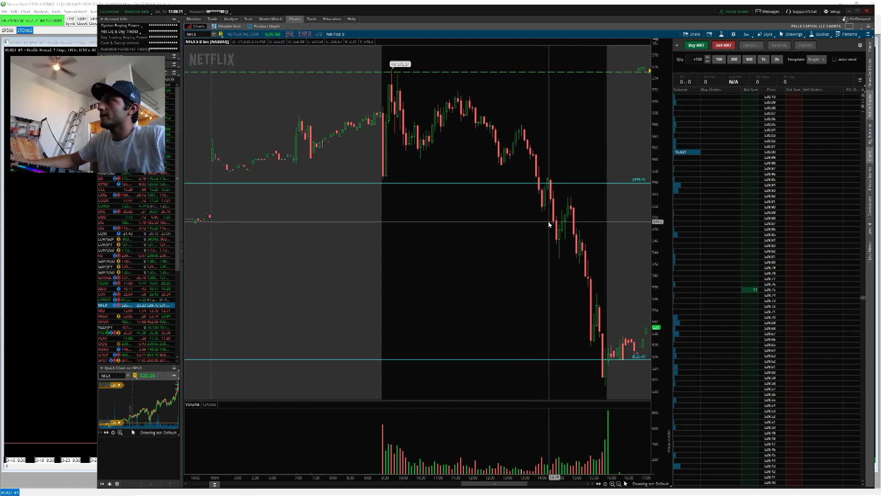
scroll(571, 203, down, 1)
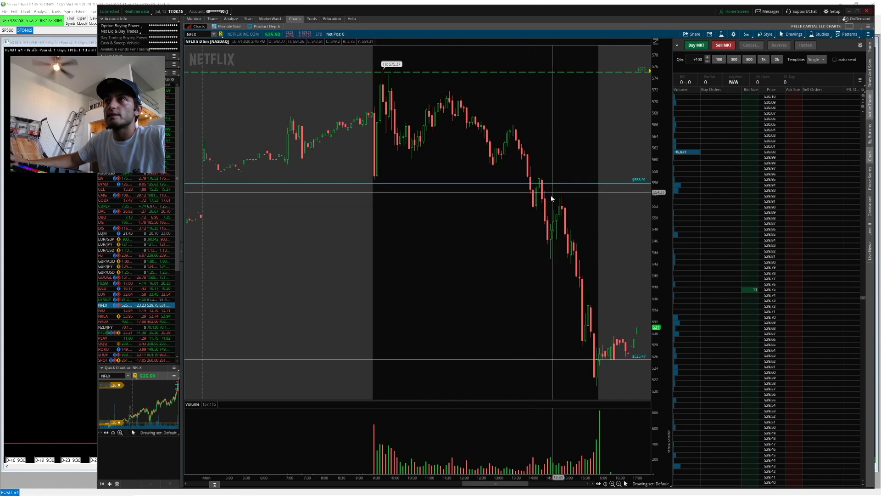
Compare the NFLX option fills in the account statement's trade history with the opening bars on the NFLX chart
mouse_move(202, 23)
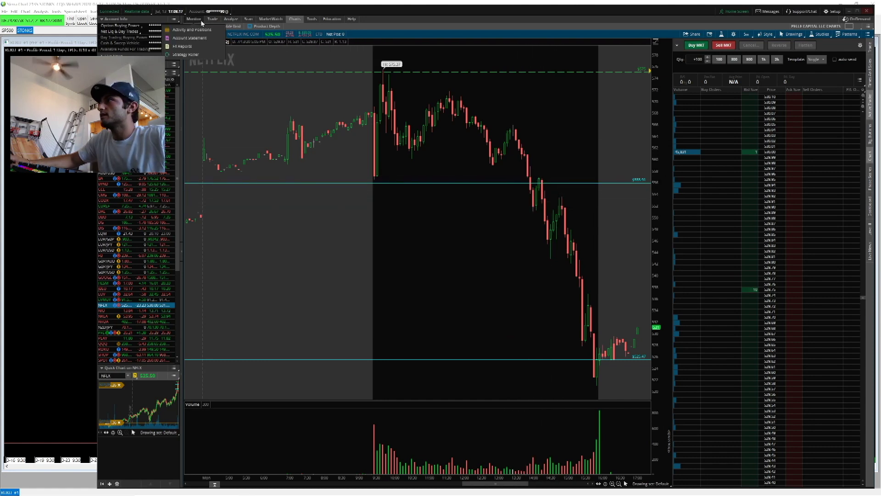
click(190, 38)
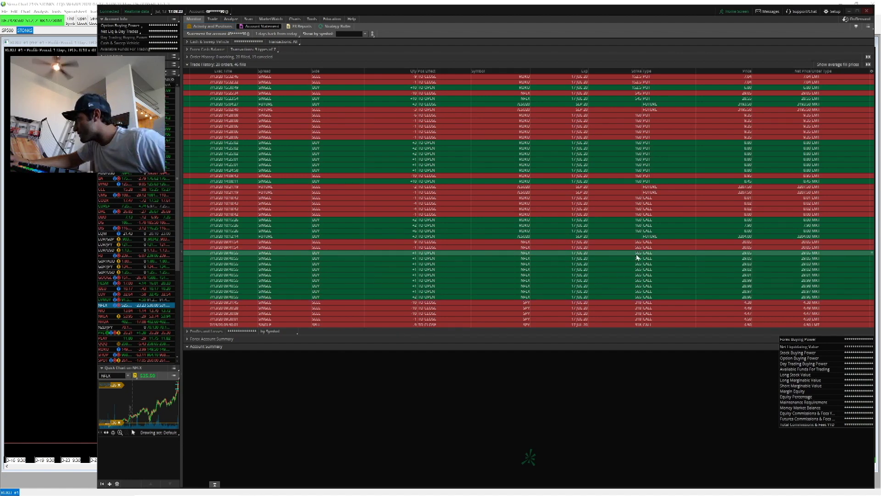
click(295, 18)
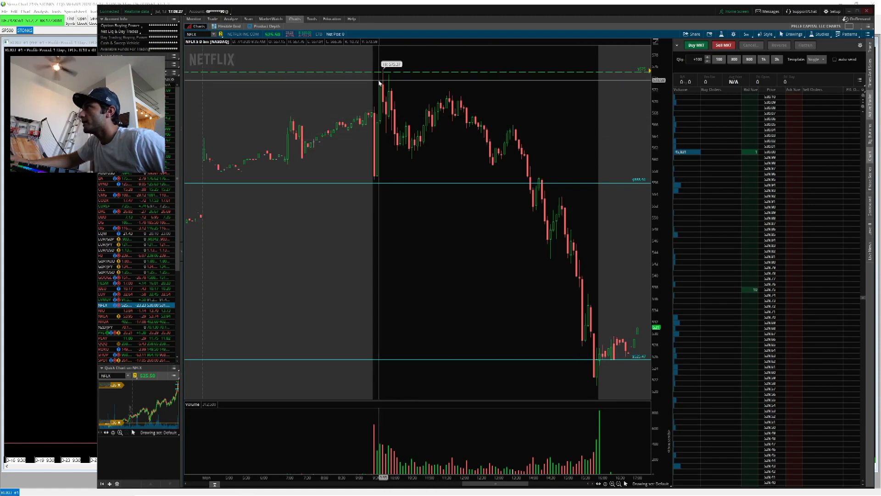
click(193, 19)
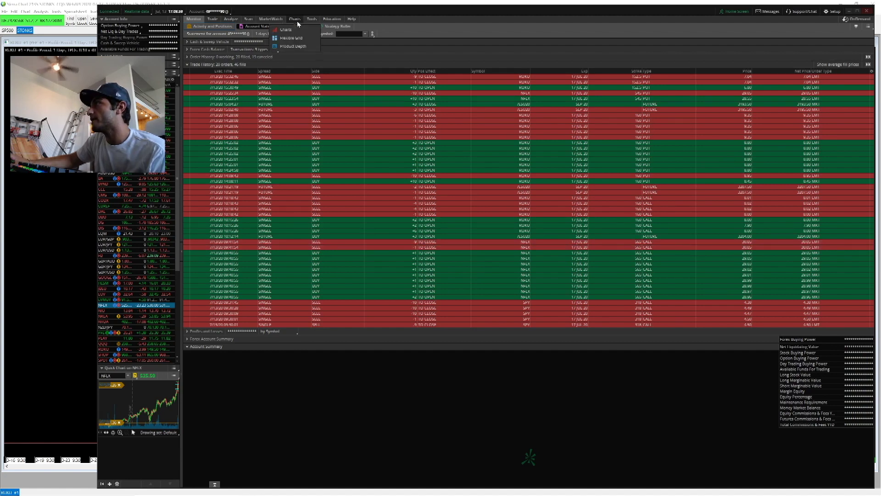
click(286, 29)
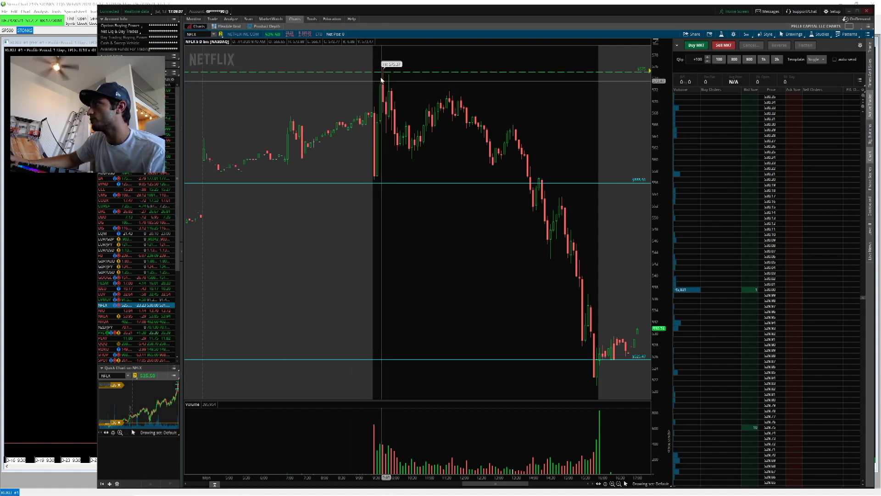
click(193, 19)
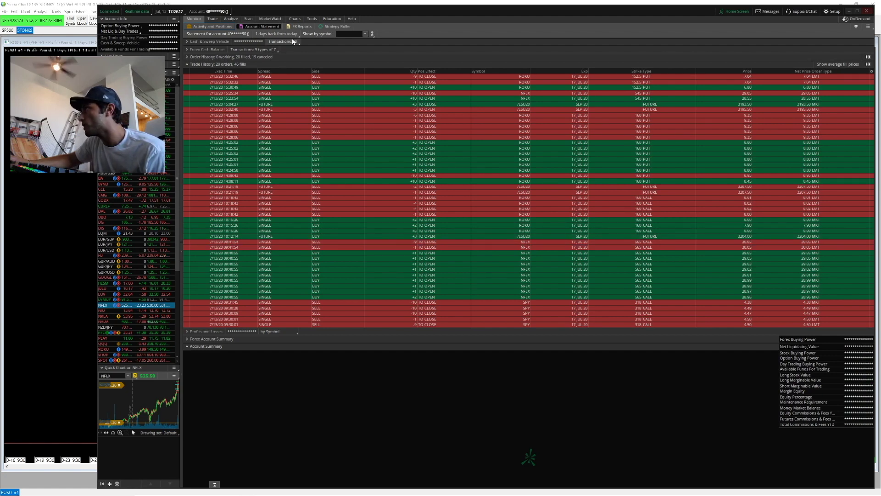
Load the /ES chart and turn on Show trades in the chart settings
key(F5)
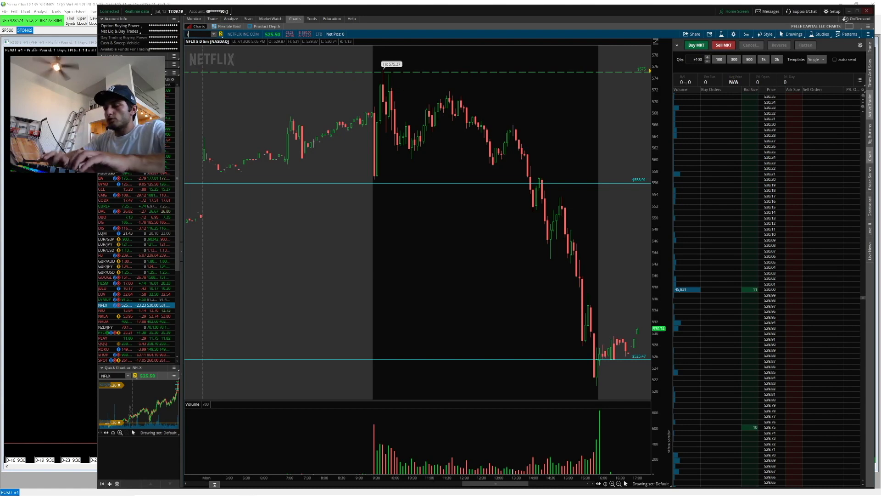
text(/ES)
key(Return)
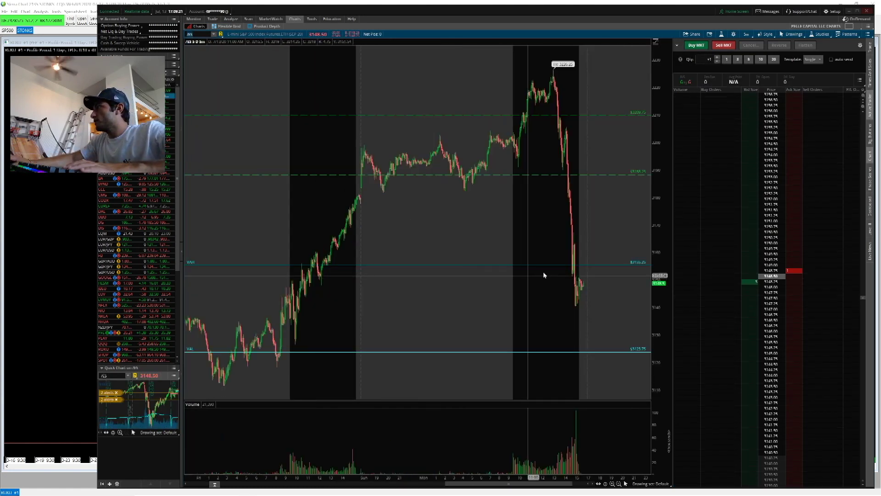
scroll(421, 250, up, 3)
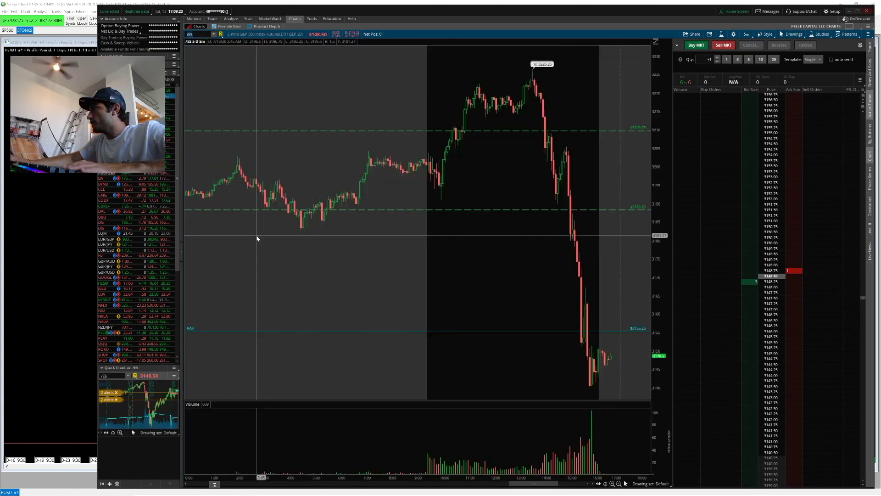
click(733, 34)
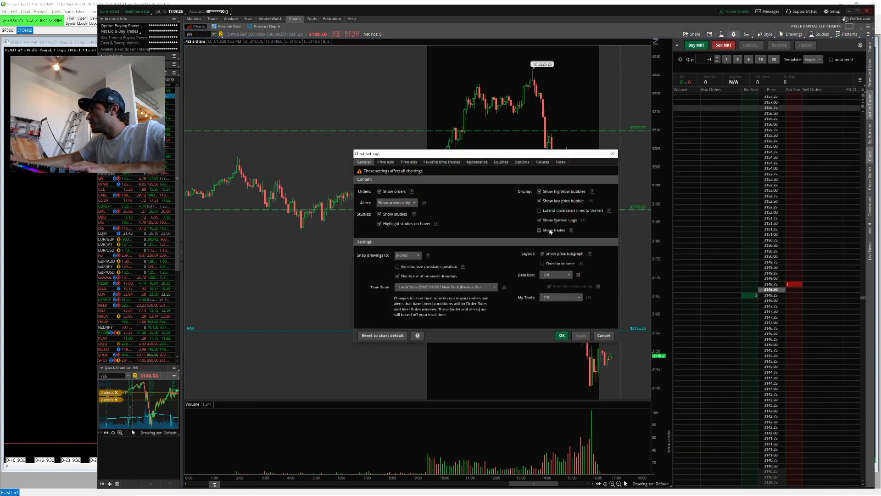
click(562, 336)
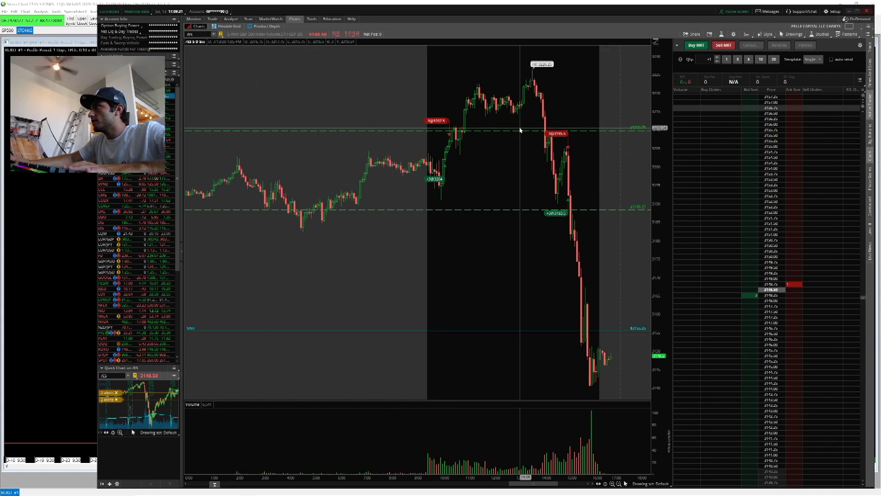
Compare the trade markers on the /ES chart with the futures fills in the account statement's trade history
scroll(450, 189, down, 2)
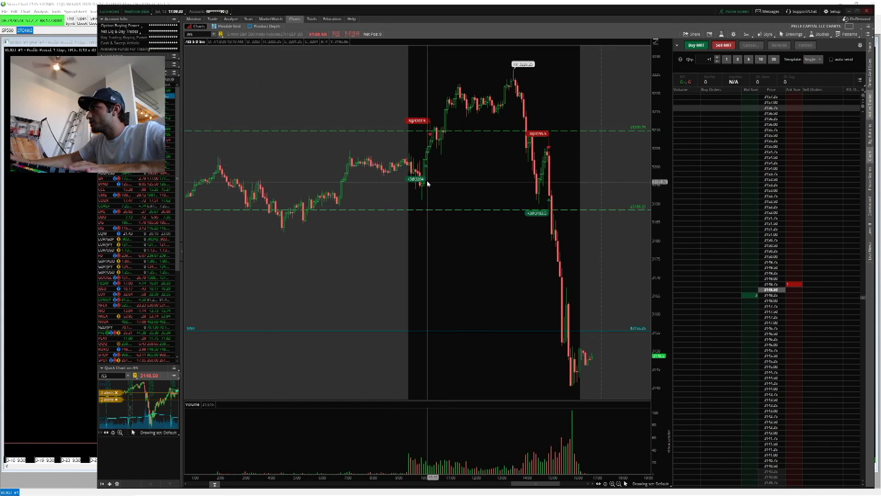
click(192, 20)
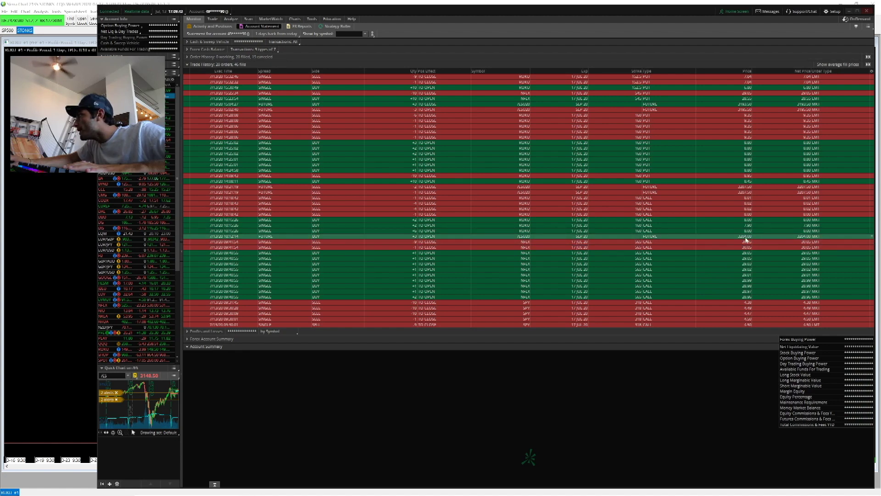
click(294, 19)
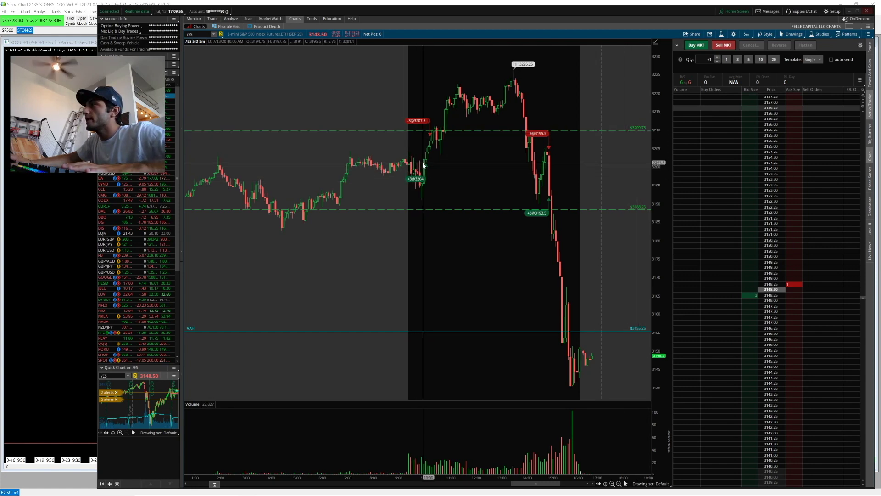
Switch to Sierra Chart's SP500 chartbook and examine the afternoon selloff on the futures volume chart
key(alt+Tab)
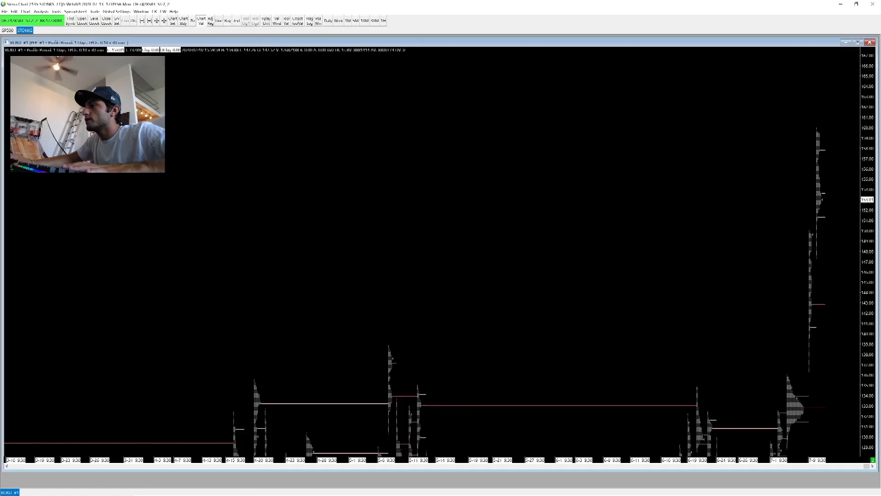
key(ctrl+Tab)
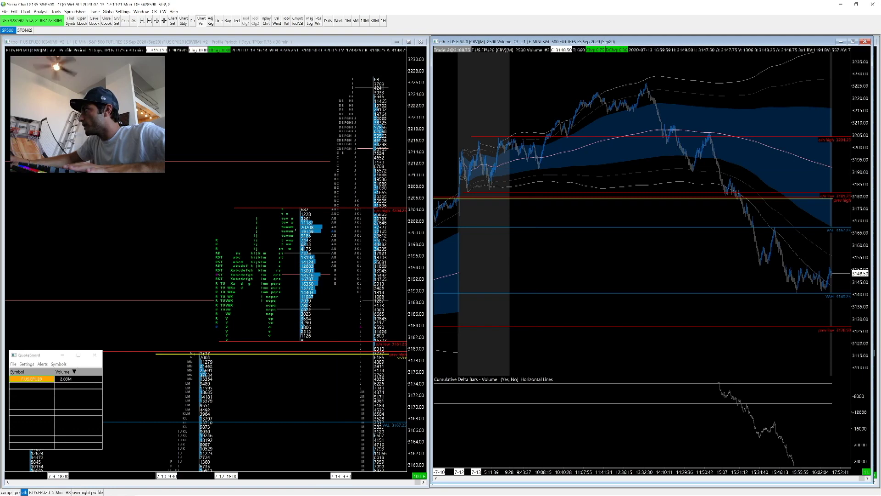
key(Up)
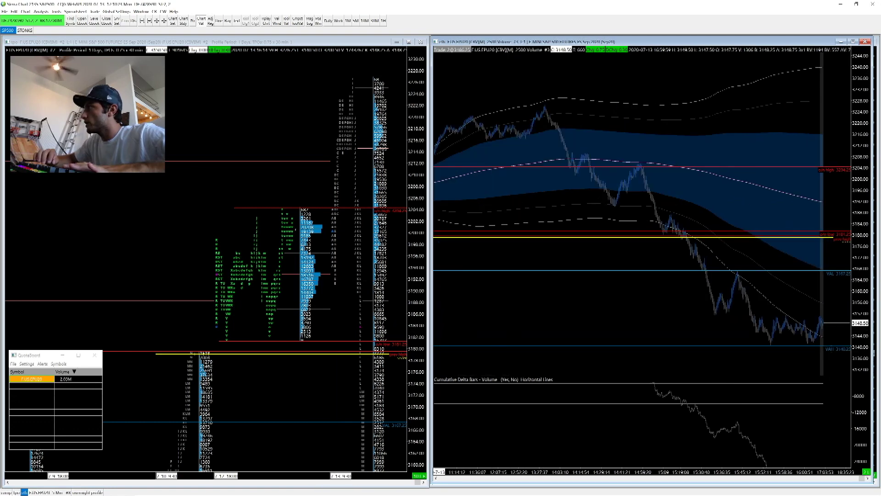
Examine the July 13 morning session on the futures volume chart against the overnight high and low levels
drag(861, 483, 848, 479)
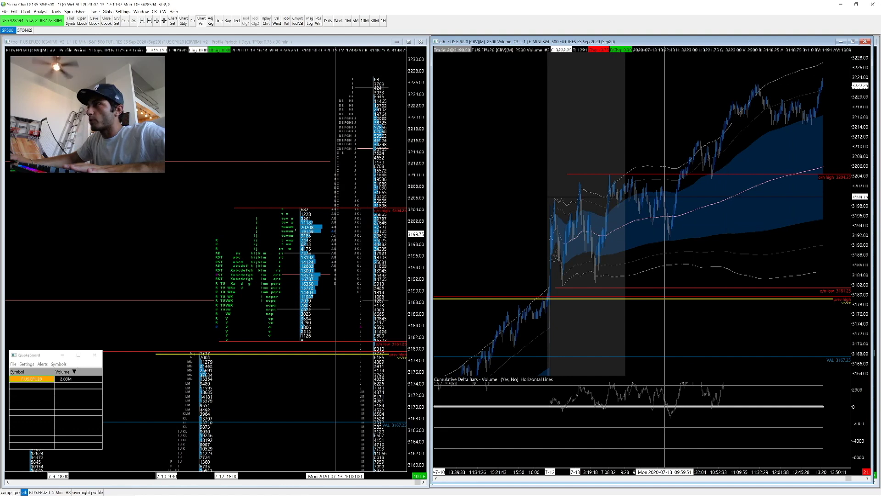
click(321, 228)
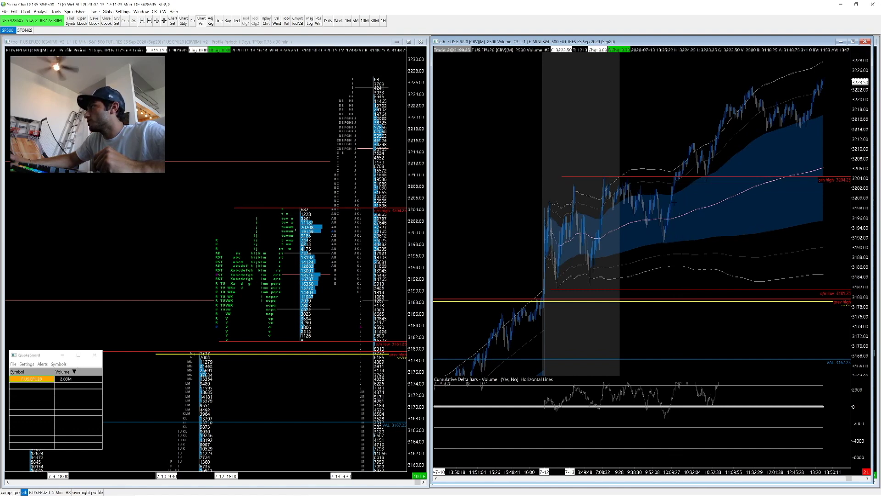
key(ctrl+Tab)
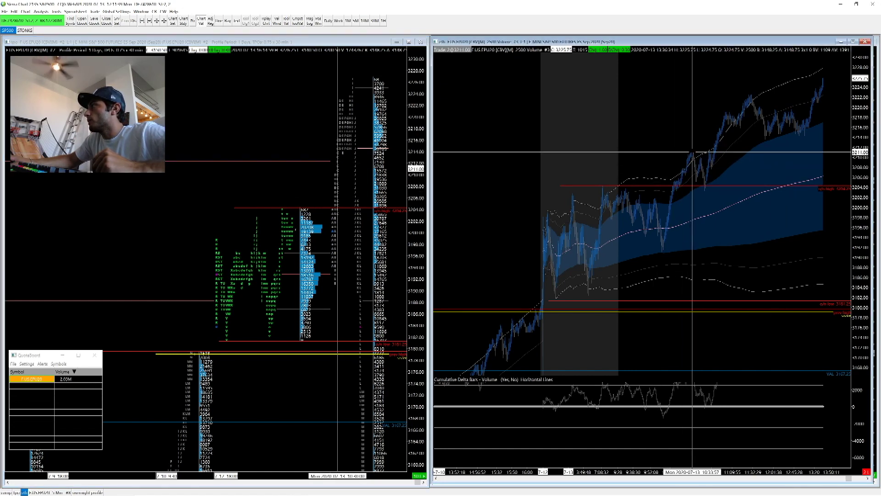
scroll(689, 213, up, 3)
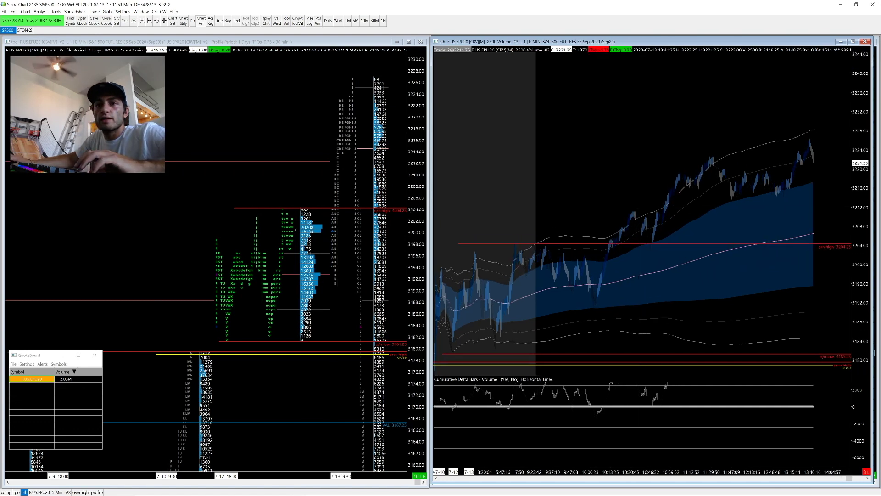
Switch back to thinkorswim, check the next fills in the account statement's trade history, and load the ROKU chart
key(alt+Tab)
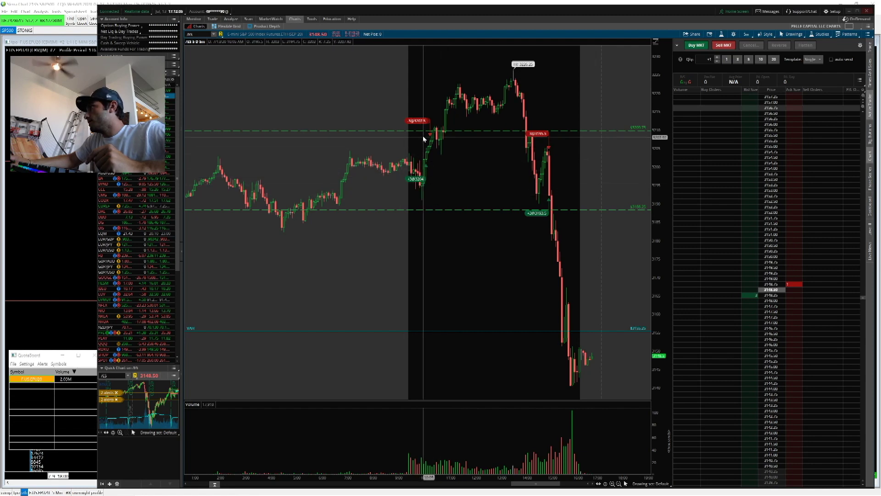
click(198, 22)
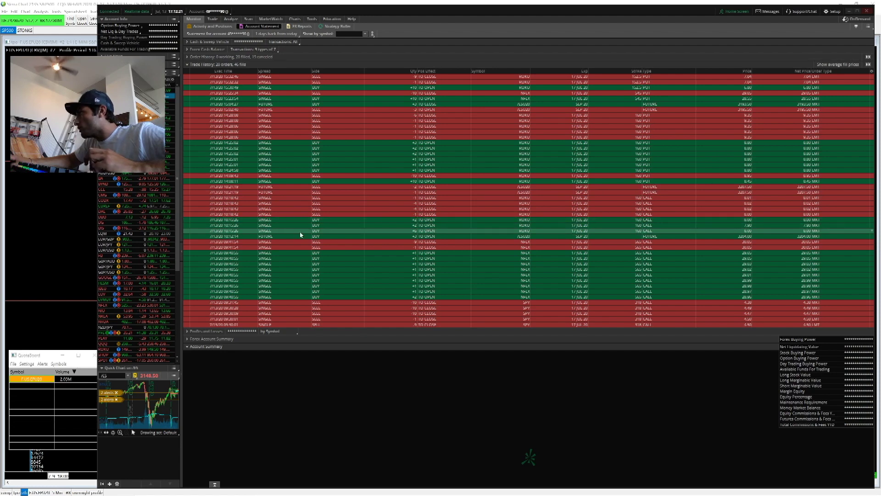
click(295, 19)
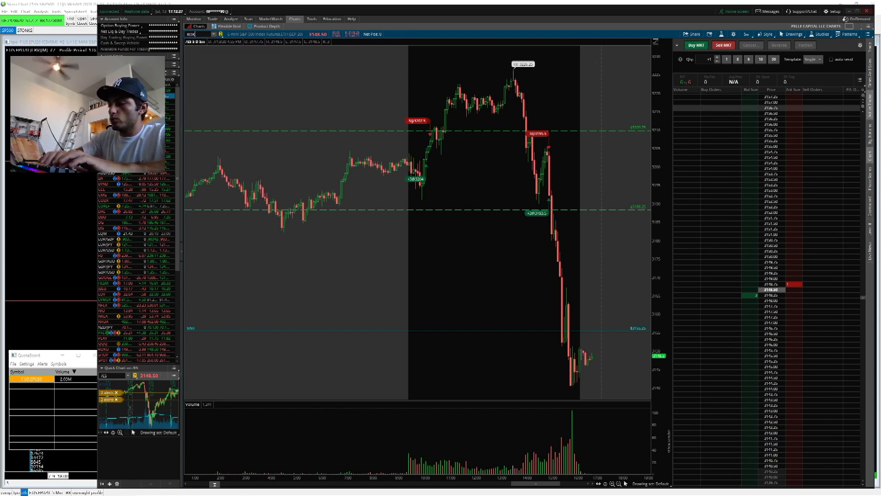
text(U)
key(Return)
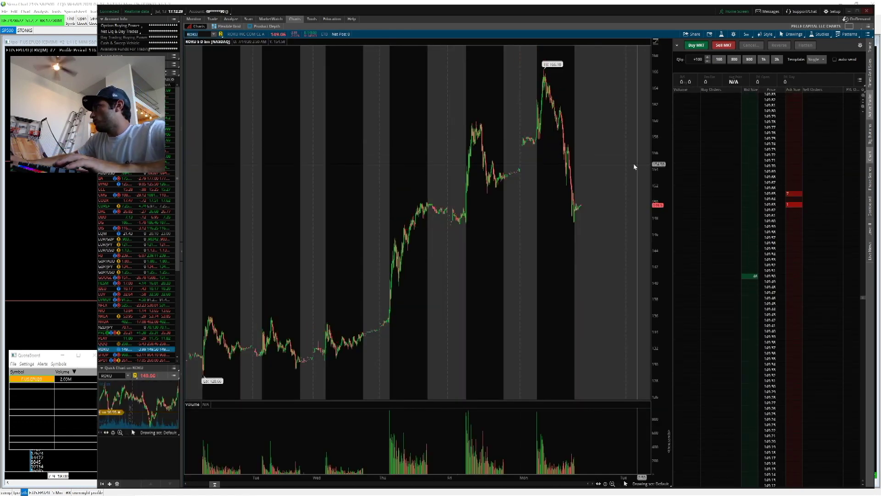
Focus the ROKU chart on the Friday and Monday sessions and review the marked price levels
drag(606, 154, 393, 151)
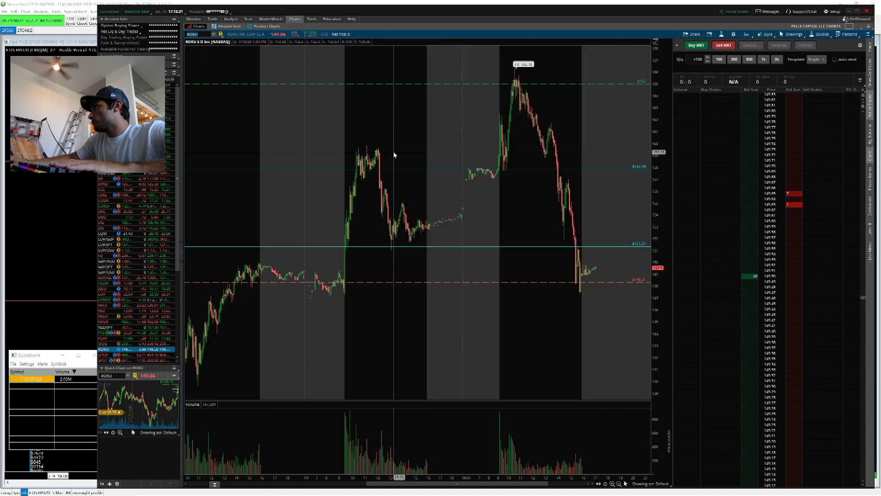
drag(612, 181, 256, 173)
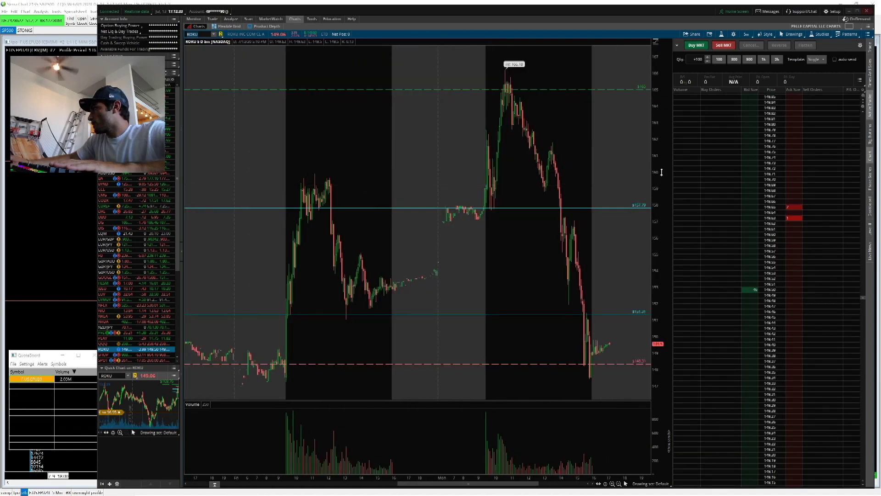
drag(606, 228, 298, 234)
scroll(452, 230, down, 5)
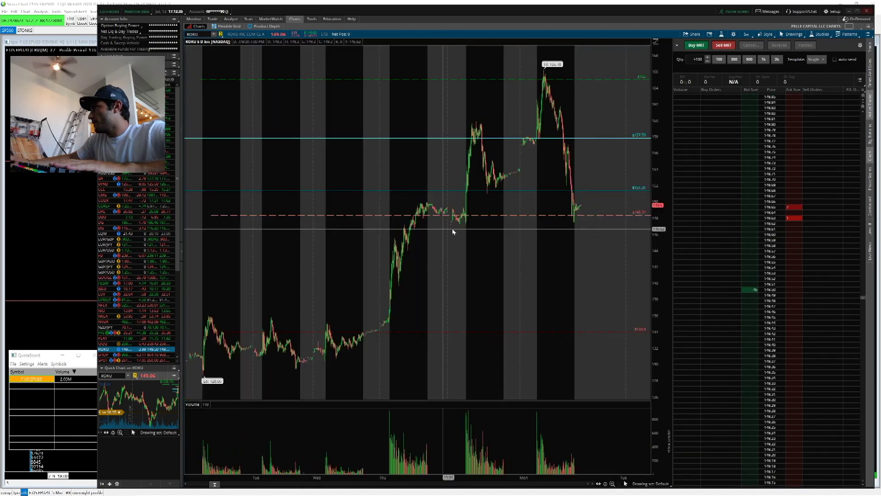
scroll(543, 236, down, 3)
drag(618, 215, 267, 184)
drag(629, 181, 340, 181)
scroll(487, 175, down, 1)
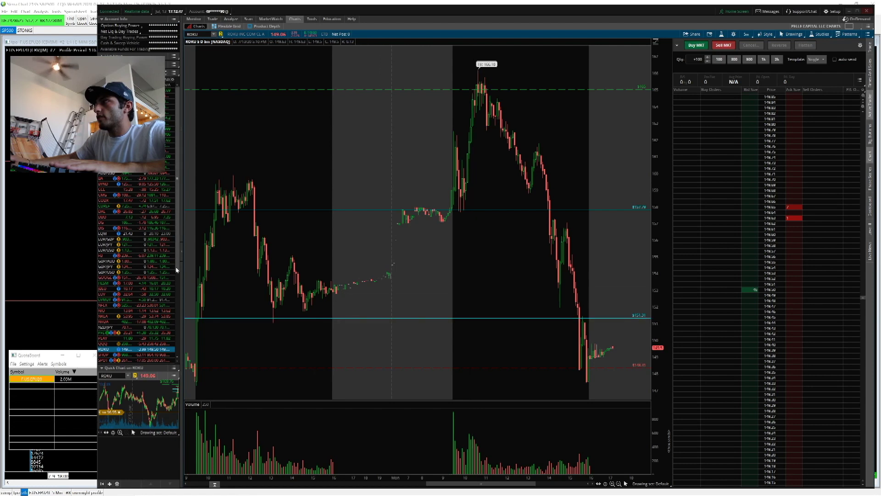
Examine ROKU's July 13 opening move and pullback relative to the horizontal level at the premarket range
scroll(295, 274, down, 3)
scroll(444, 240, up, 3)
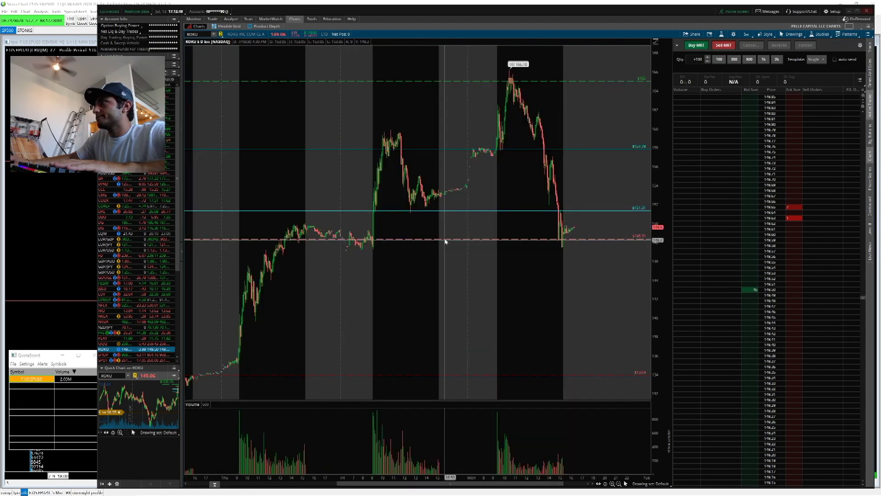
drag(531, 301, 388, 313)
scroll(458, 238, up, 2)
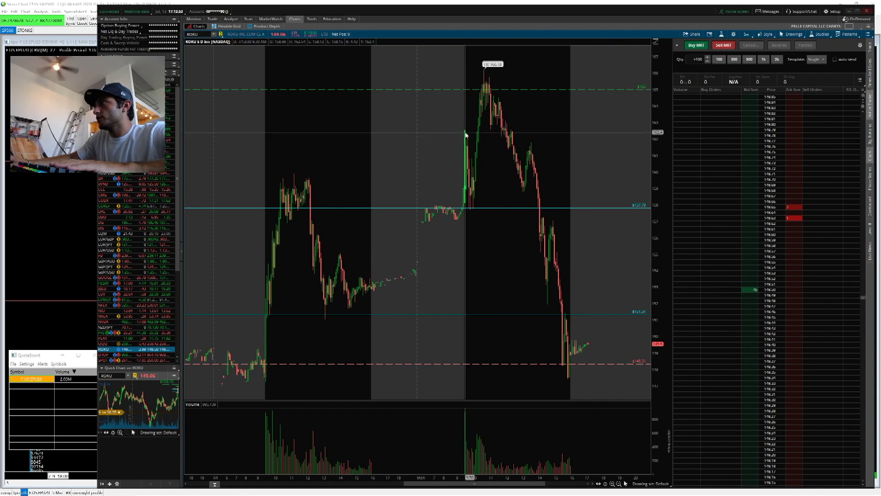
scroll(457, 224, up, 2)
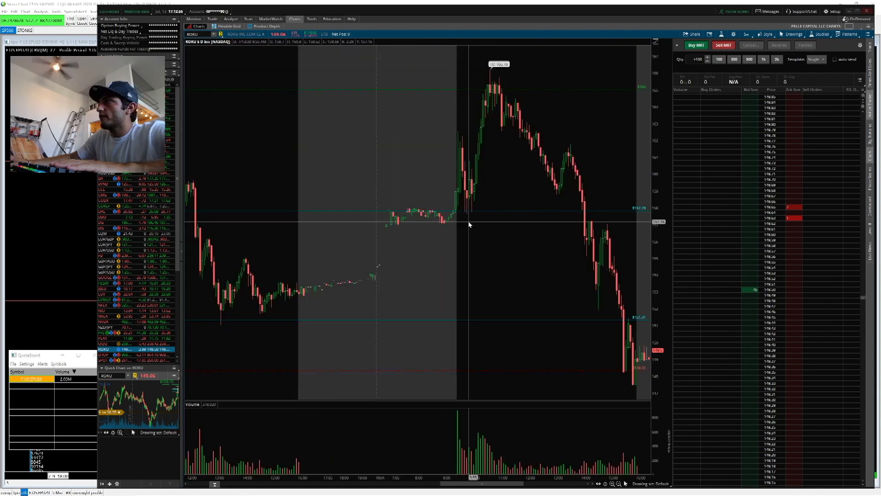
scroll(468, 222, down, 1)
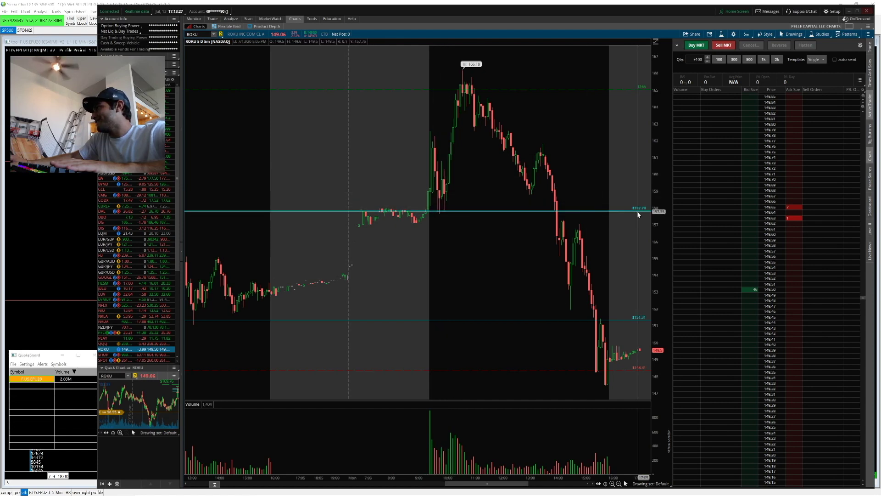
scroll(560, 230, up, 5)
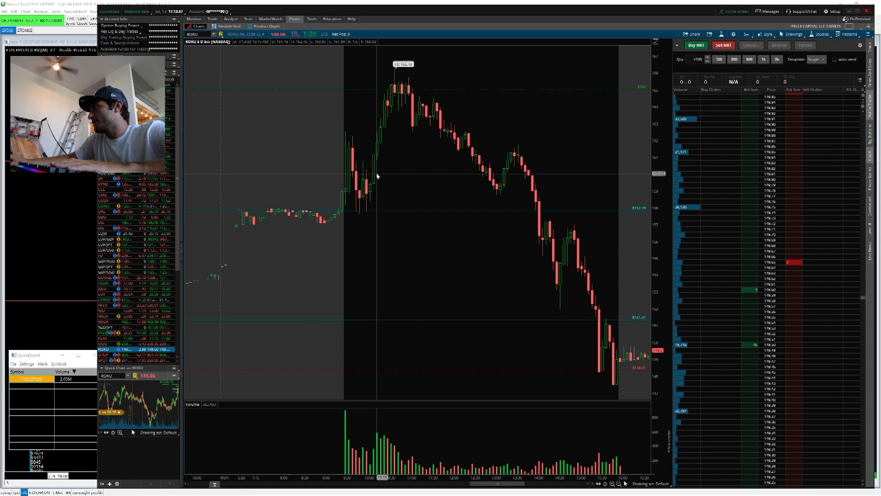
Compare the ROKU 160 call fills in the trade history with the morning bars and premarket level on the ROKU chart
click(193, 19)
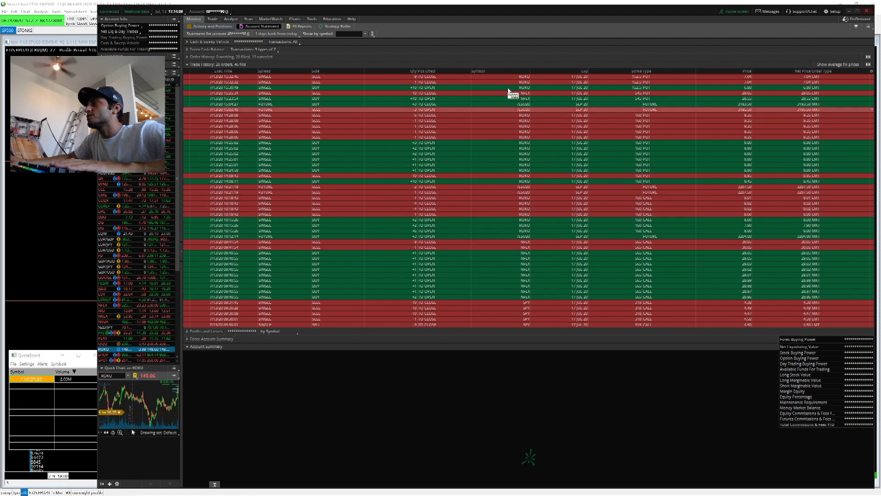
click(295, 19)
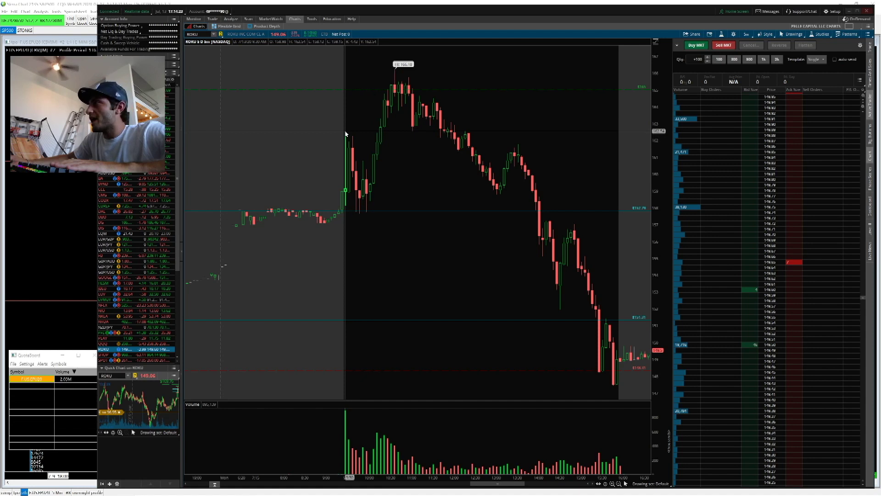
scroll(507, 261, up, 5)
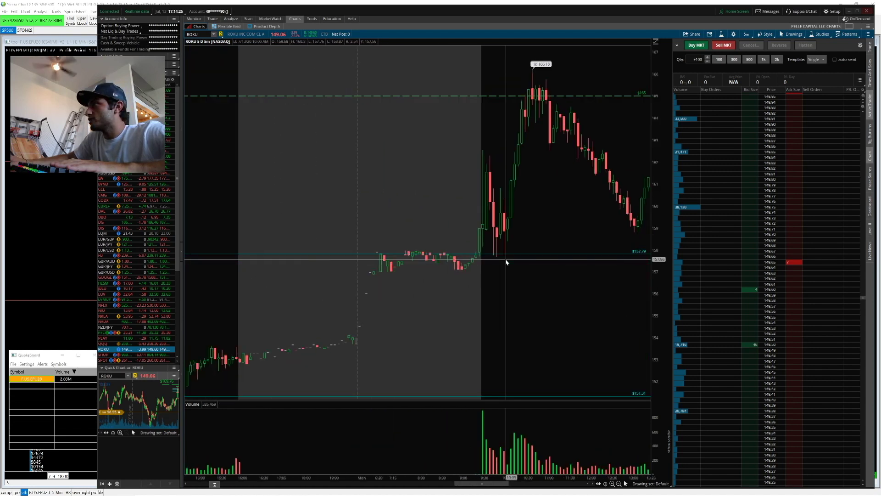
scroll(507, 261, up, 8)
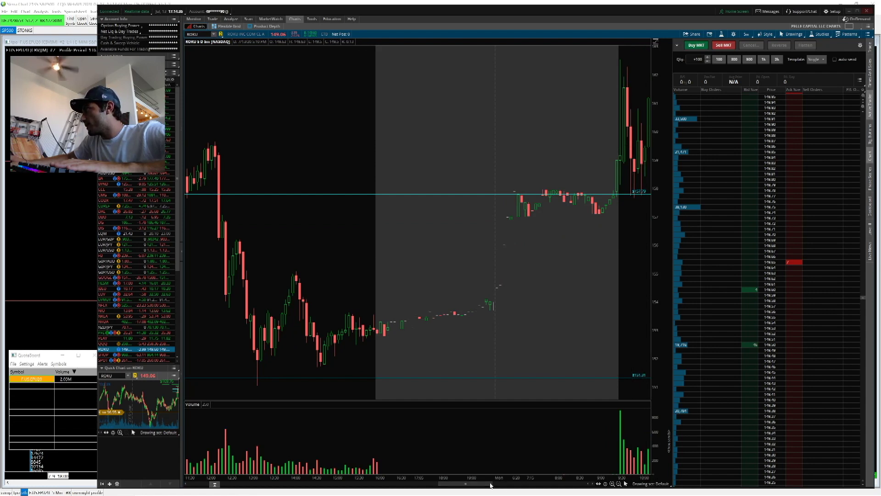
scroll(491, 485, down, 1)
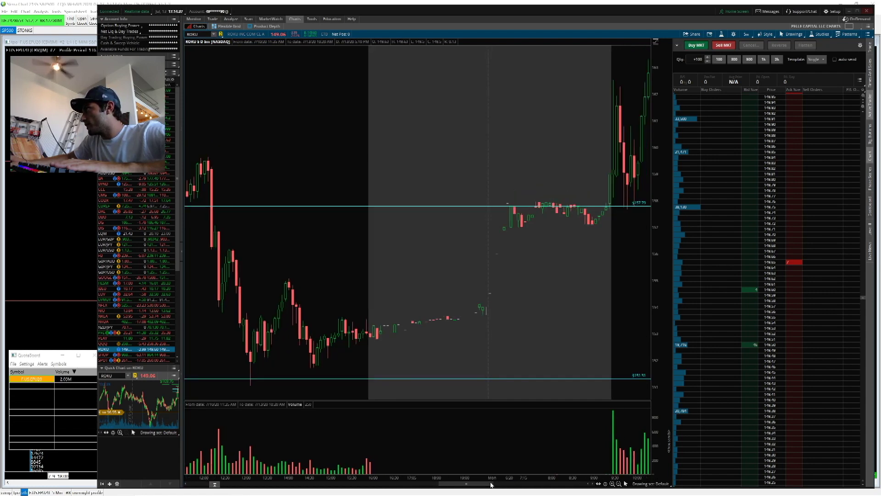
scroll(491, 486, up, 1)
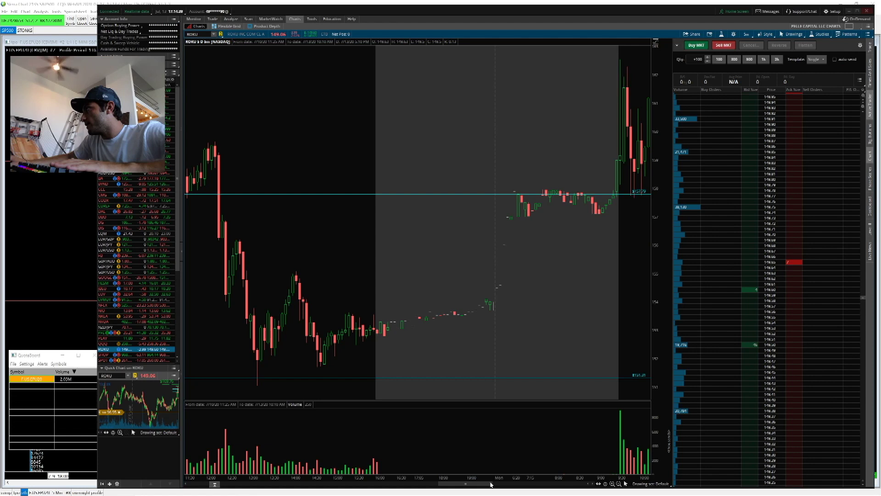
scroll(491, 485, down, 1)
scroll(491, 485, up, 1)
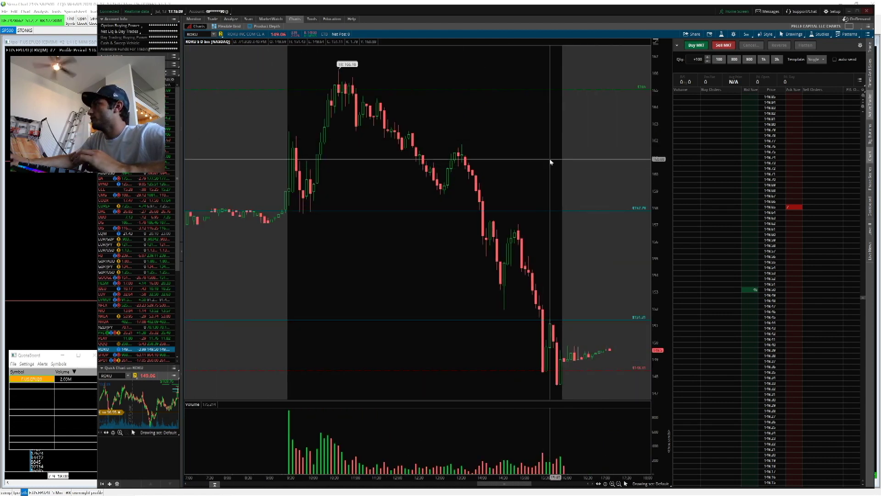
Look up the ROKU 160 put fills in the trade history and check the ROKU chart's trade display settings
click(202, 33)
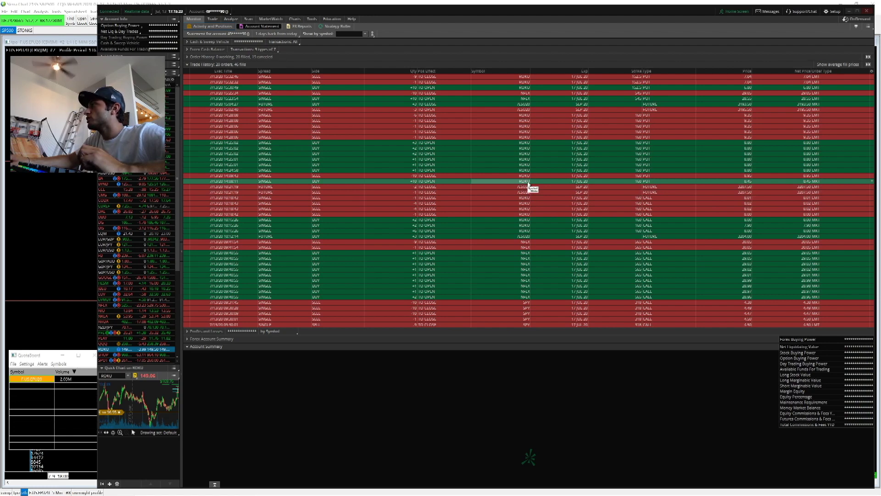
click(290, 19)
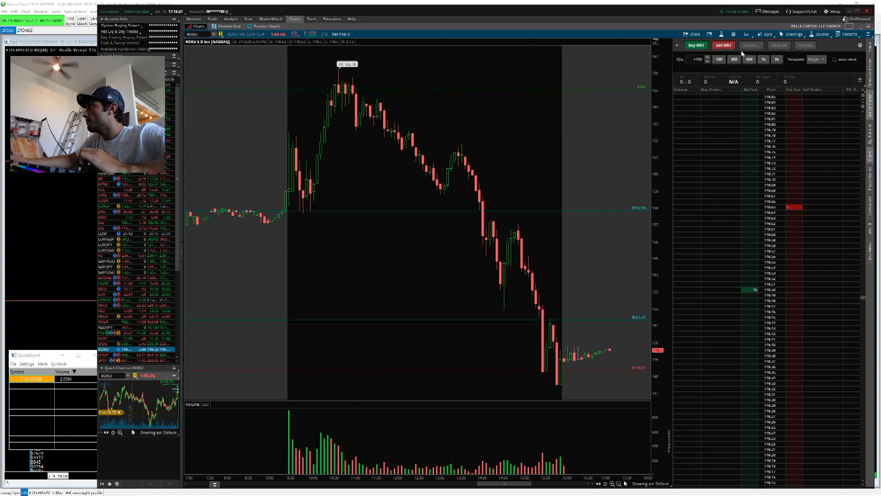
click(735, 35)
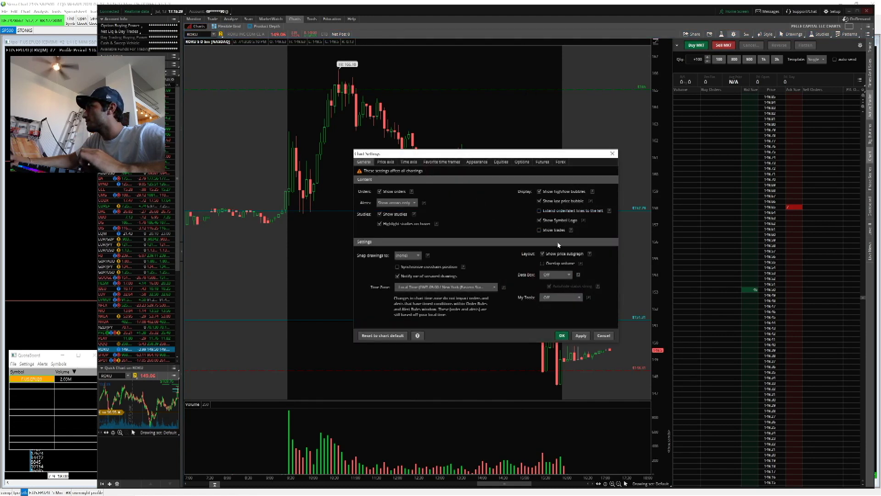
click(563, 336)
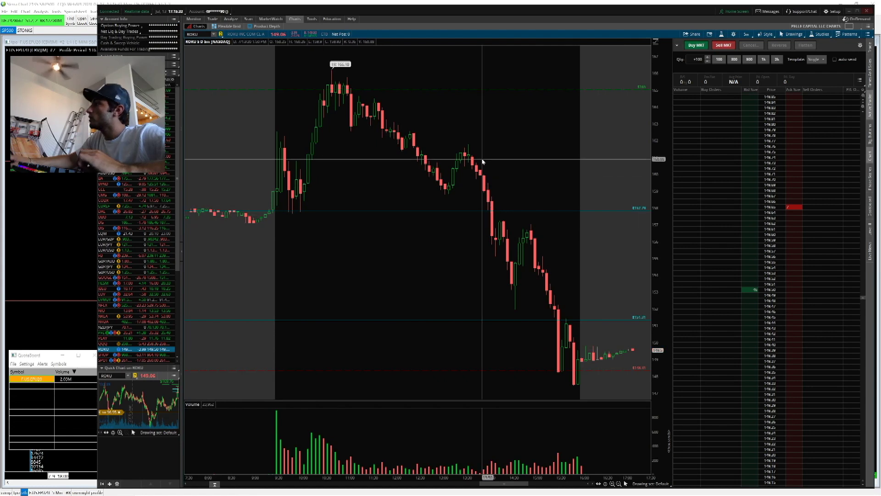
Compare the ROKU put fill times in the trade history with the afternoon selloff bars on the ROKU chart
click(200, 19)
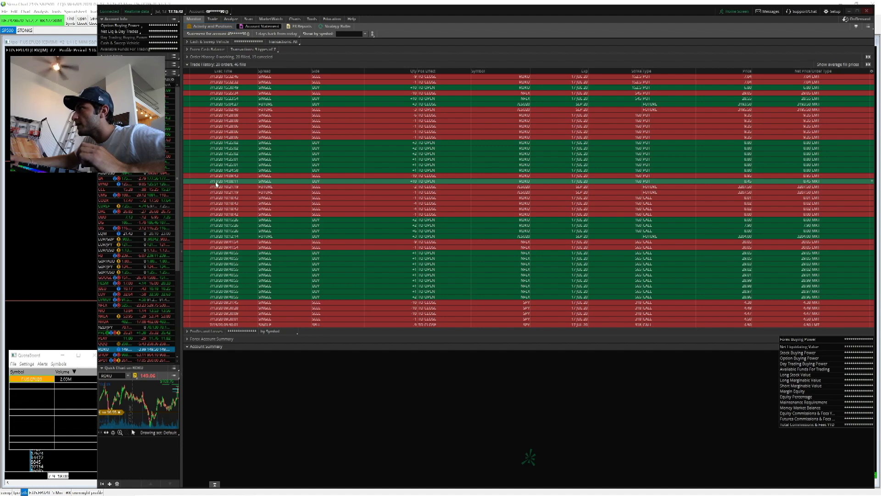
click(296, 19)
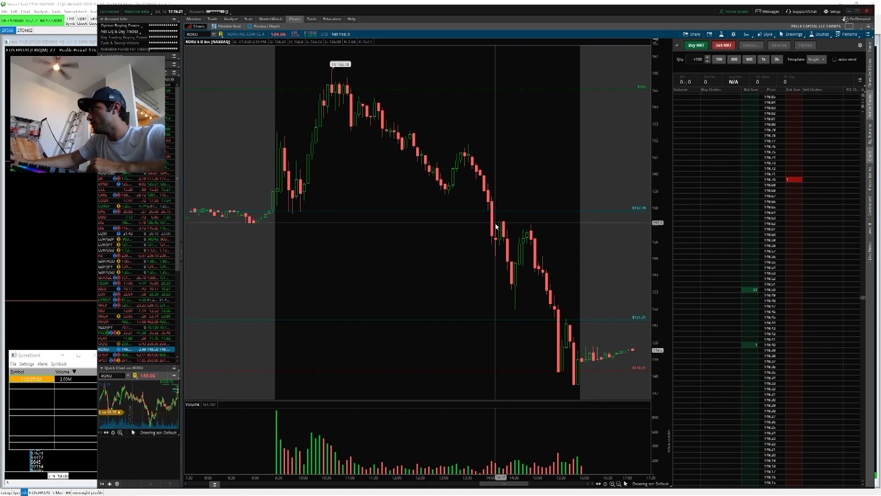
key(ctrl+Tab)
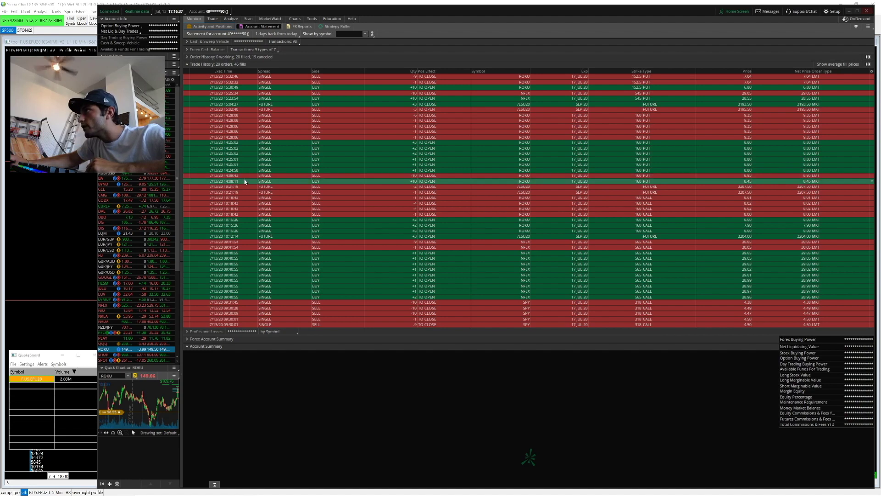
click(294, 19)
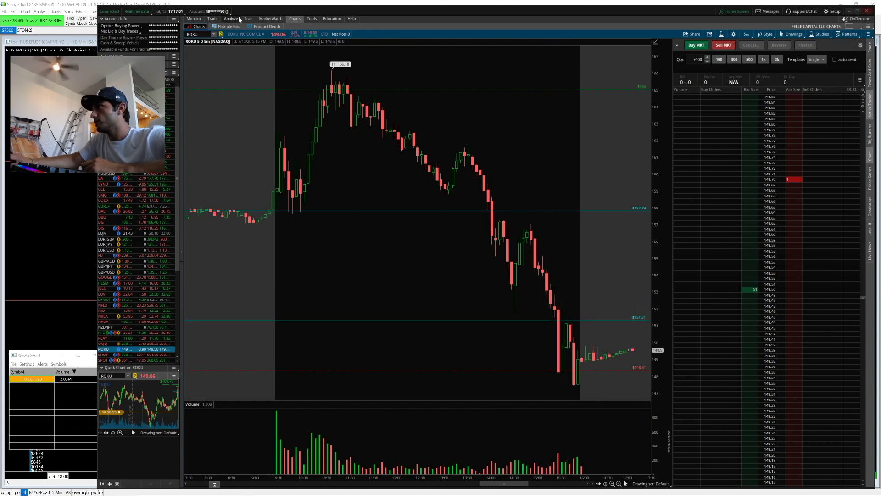
click(195, 20)
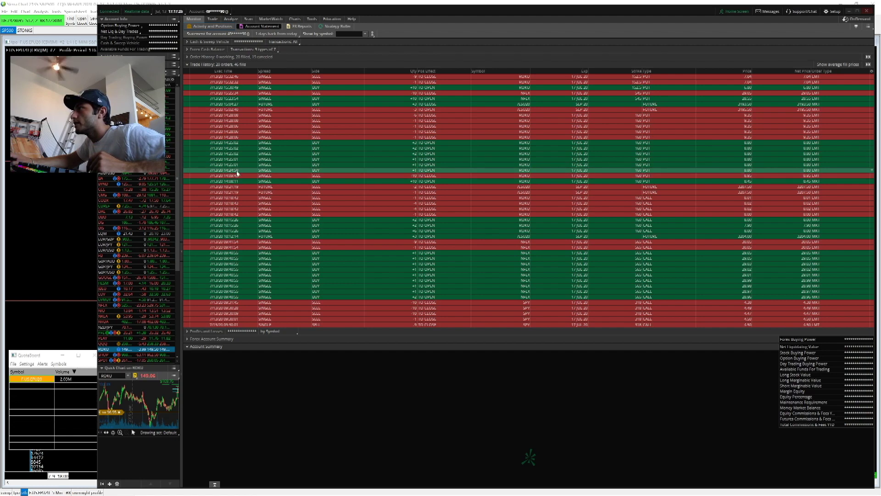
click(293, 19)
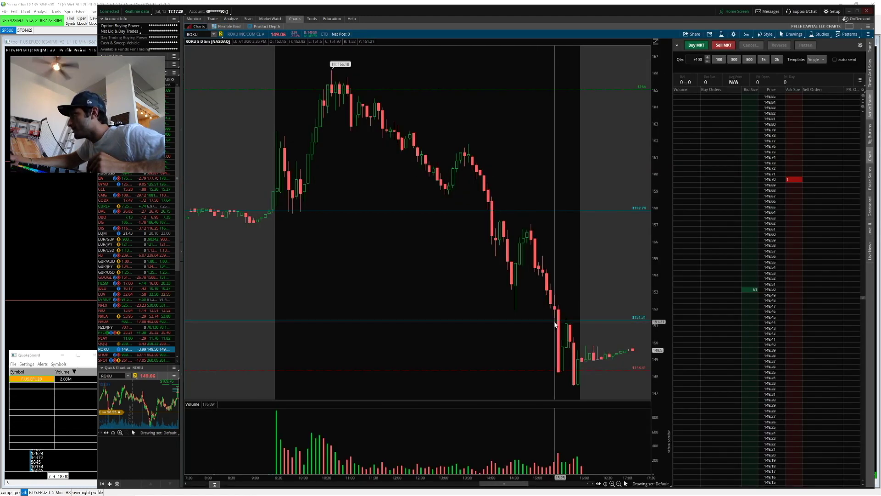
scroll(555, 325, down, 2)
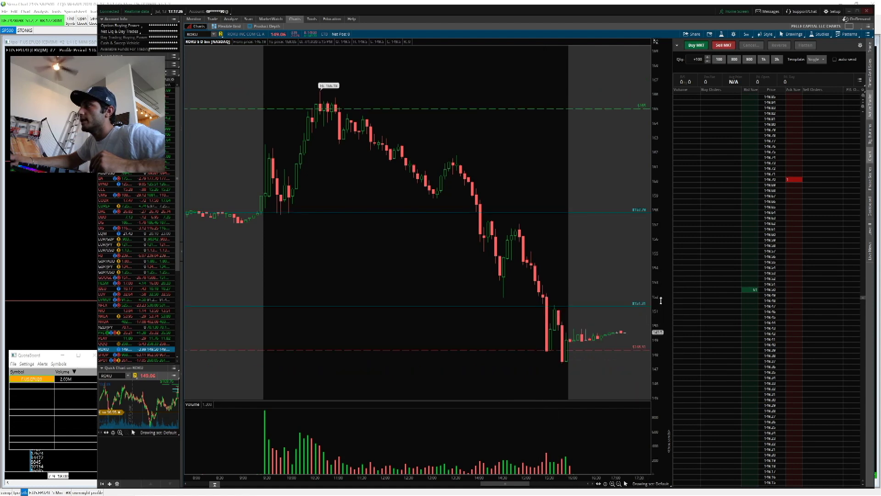
Look up the futures fills in the trade history, then open the /ES chart with executed trades displayed
scroll(553, 331, up, 1)
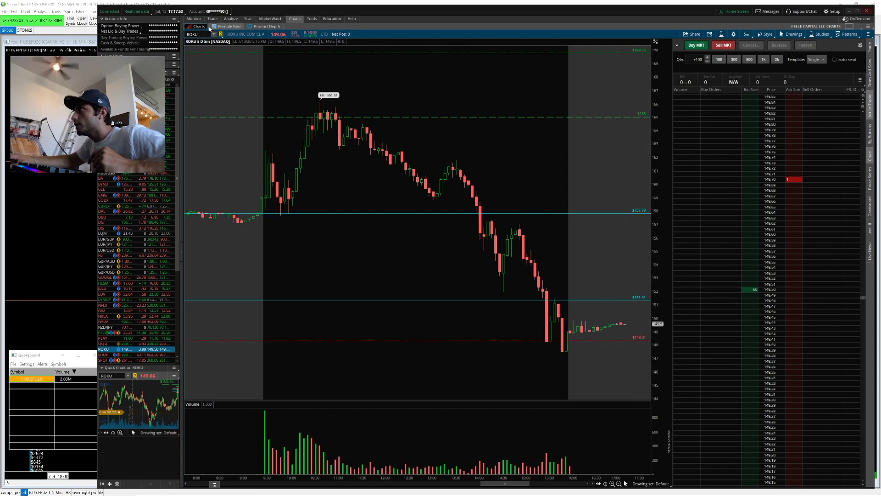
click(195, 19)
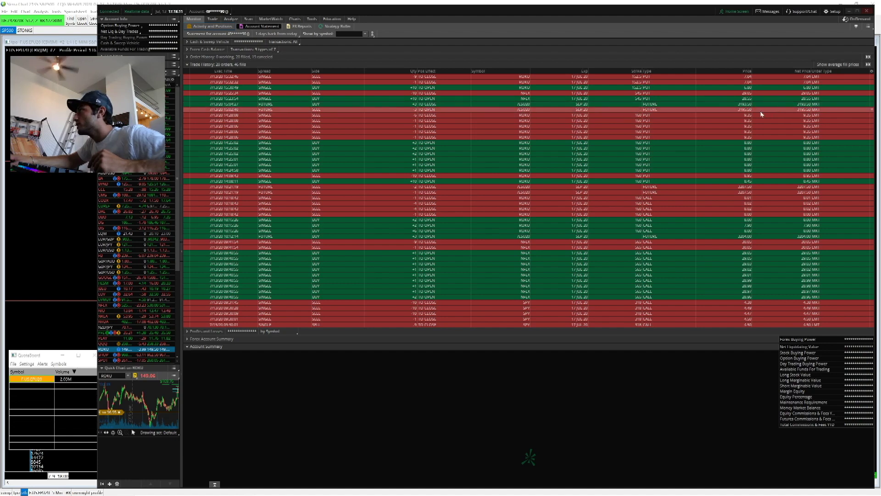
click(292, 19)
text(/ES)
key(Return)
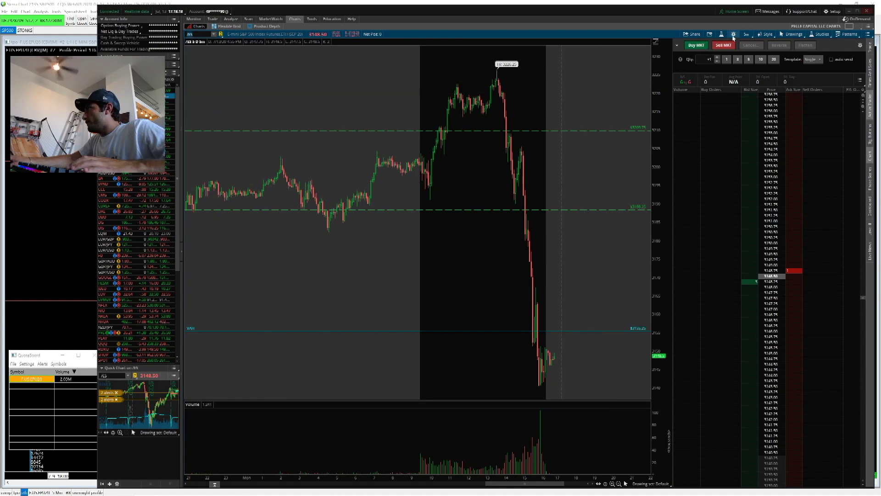
click(733, 35)
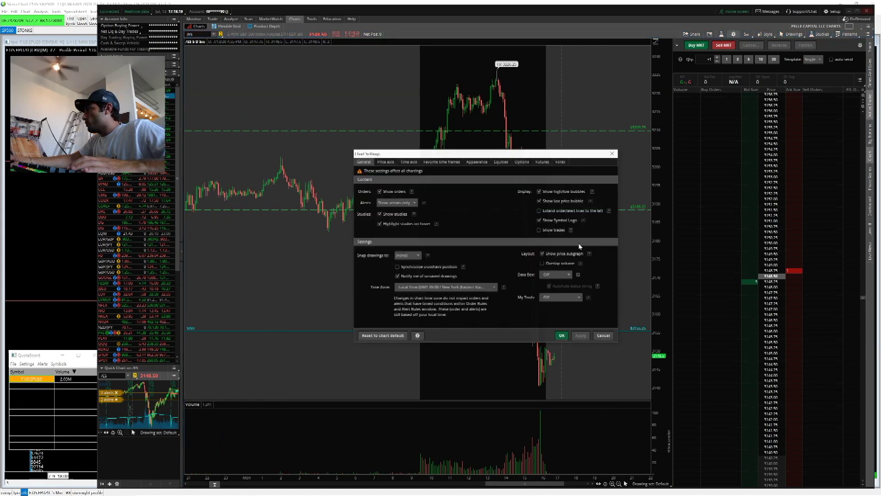
click(561, 333)
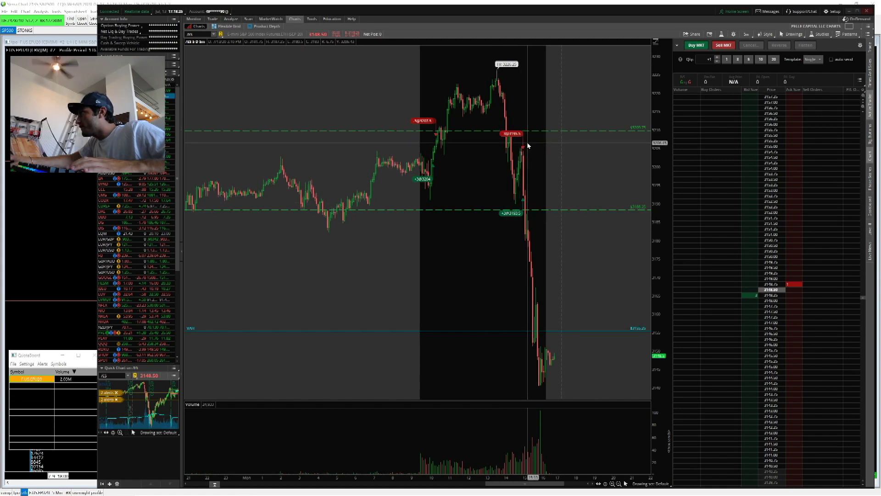
Compare the morning and afternoon trade markers on the /ES chart with the futures fills in the trade history
scroll(400, 147, up, 3)
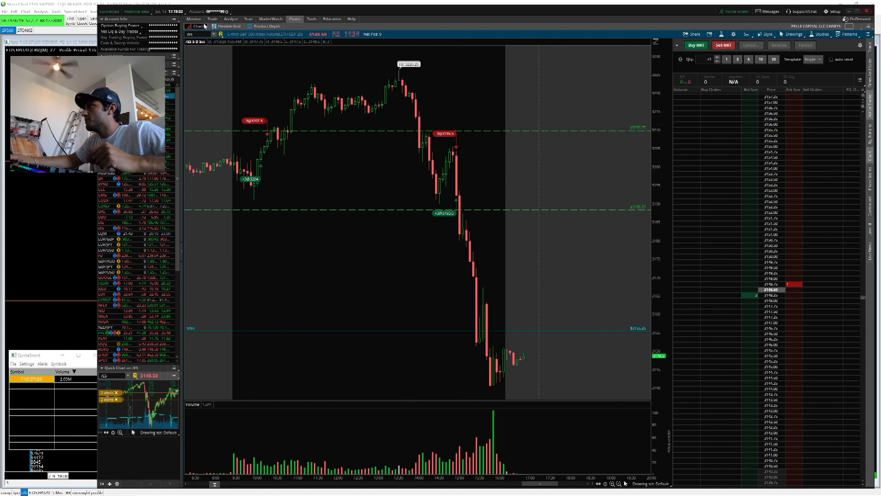
mouse_move(198, 21)
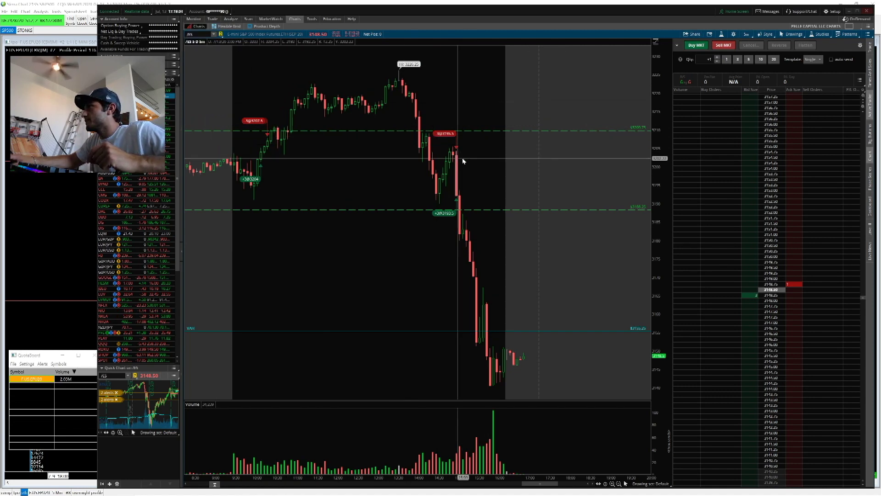
click(203, 21)
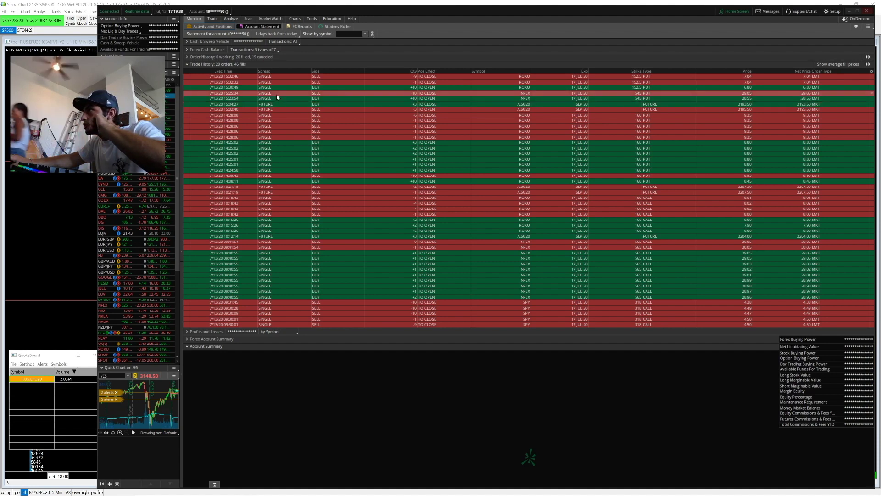
click(295, 19)
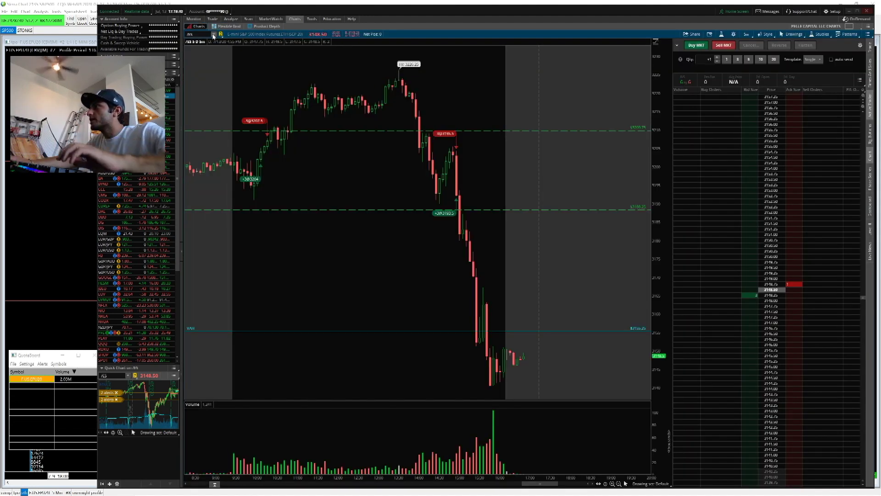
Hide the executed trades on the charts and bring up NFLX's July 13 session
click(733, 34)
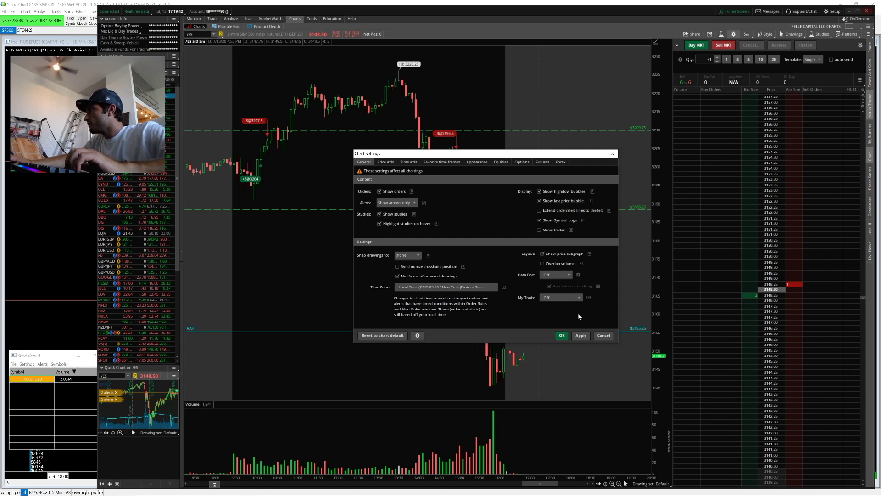
click(574, 335)
click(565, 337)
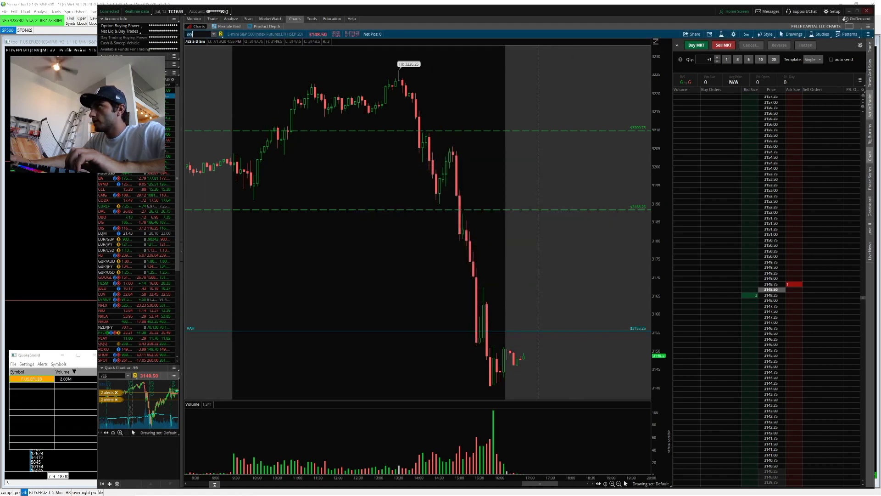
click(103, 305)
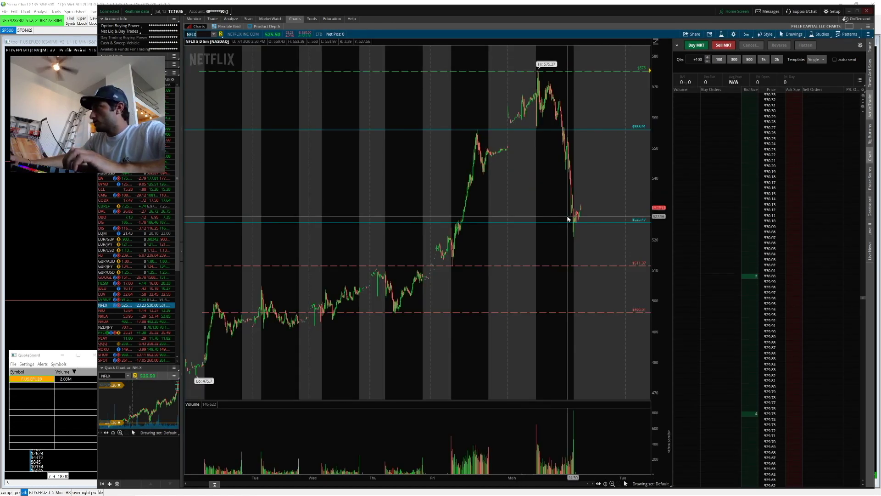
scroll(410, 181, up, 5)
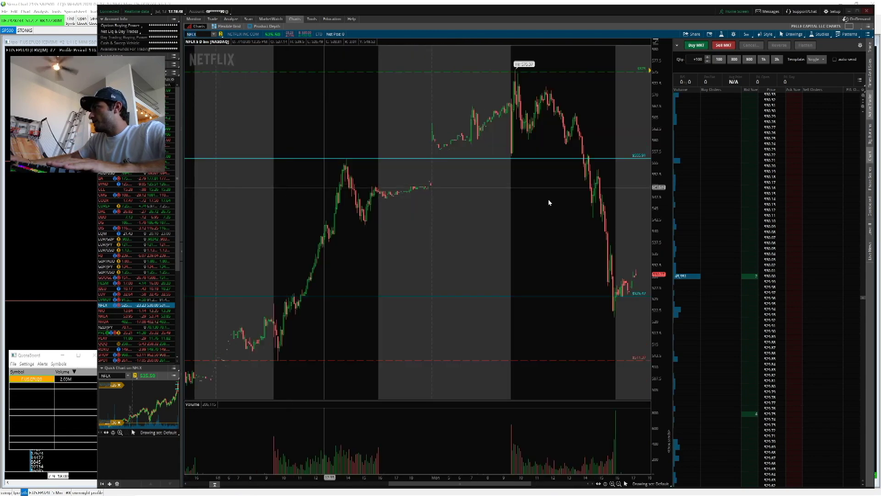
scroll(277, 189, up, 5)
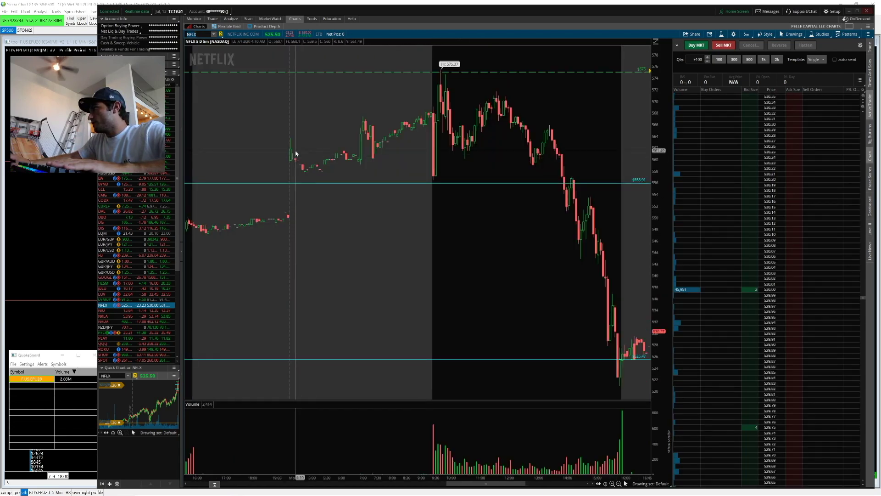
Compare the NFLX put fills in the trade history with the late-afternoon selloff bars on the NFLX chart
click(193, 19)
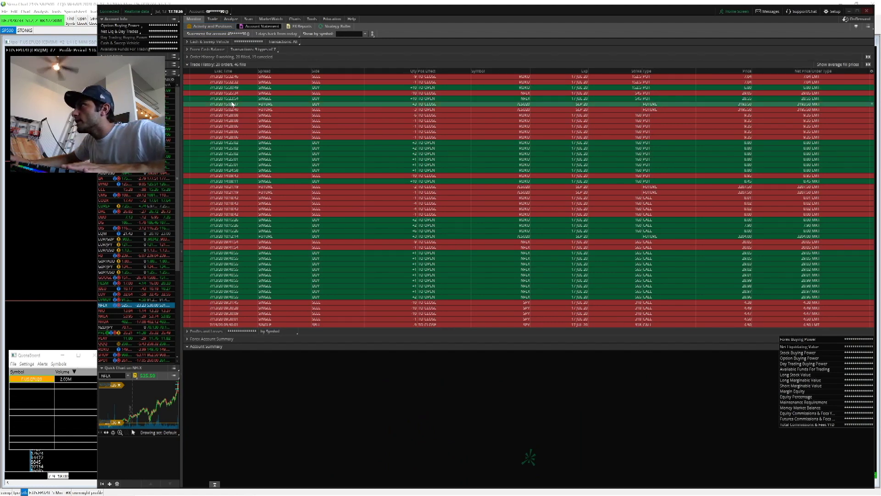
click(295, 19)
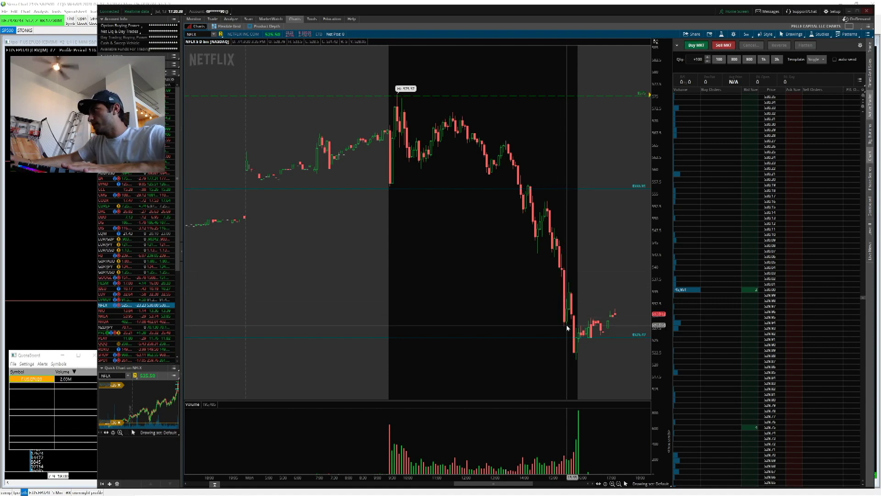
click(193, 19)
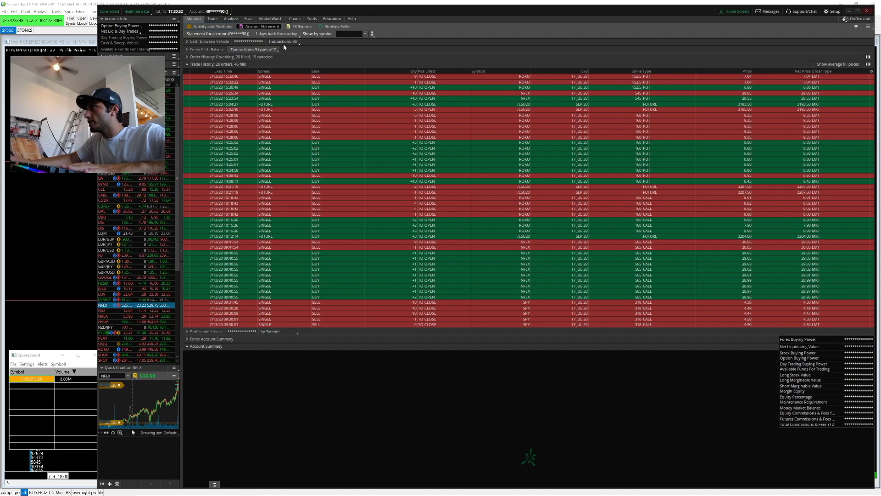
click(312, 19)
click(296, 19)
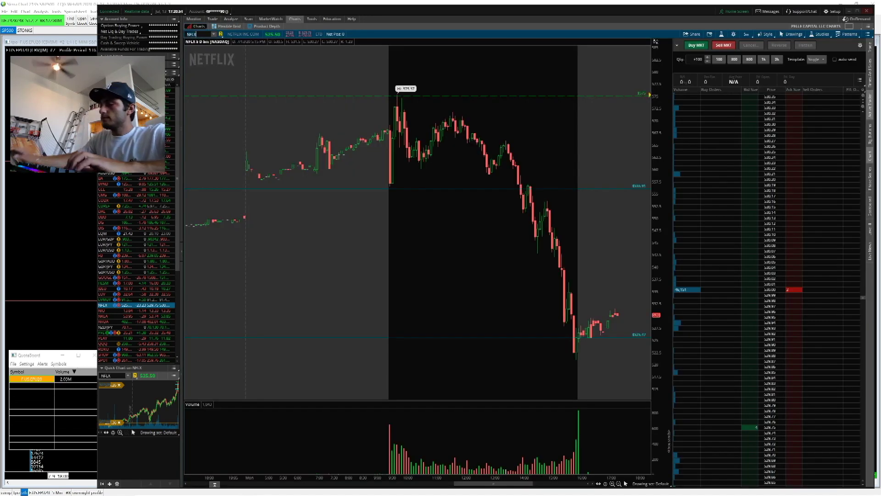
Open the ROKU chart and examine the late selloff against the red support level and the previous sessions
text(ROKU)
key(Return)
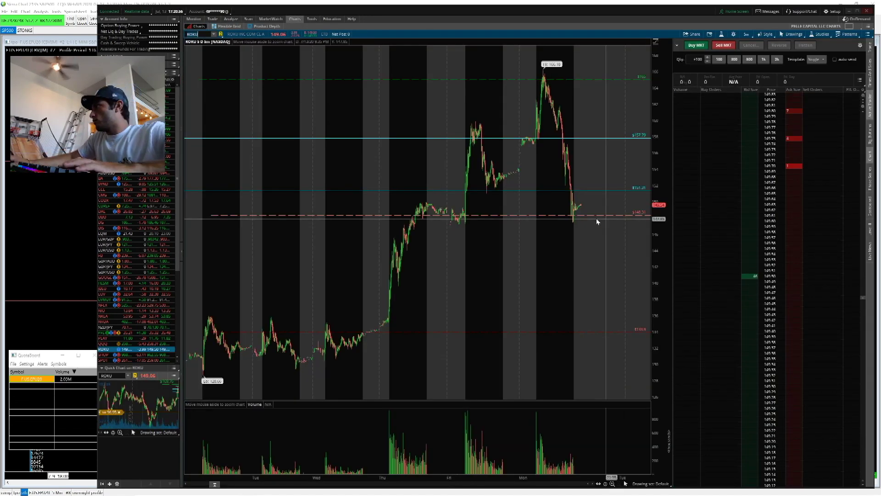
scroll(617, 246, up, 3)
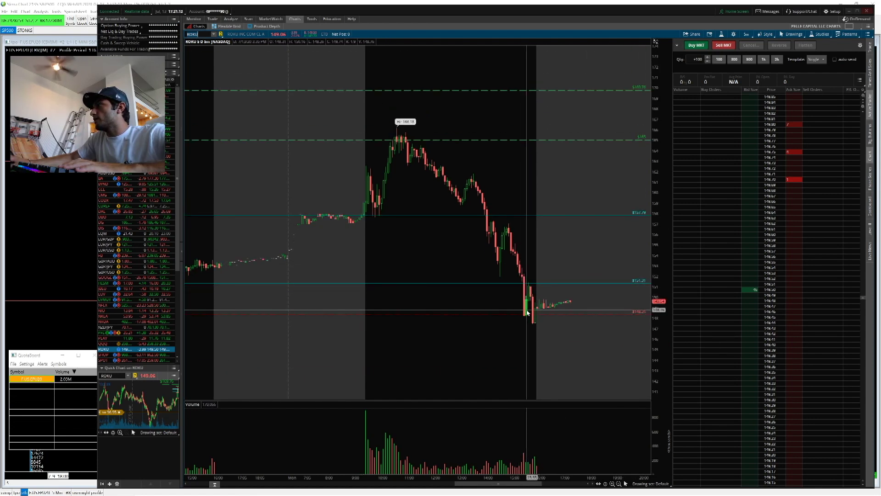
drag(584, 331, 342, 165)
scroll(343, 165, down, 3)
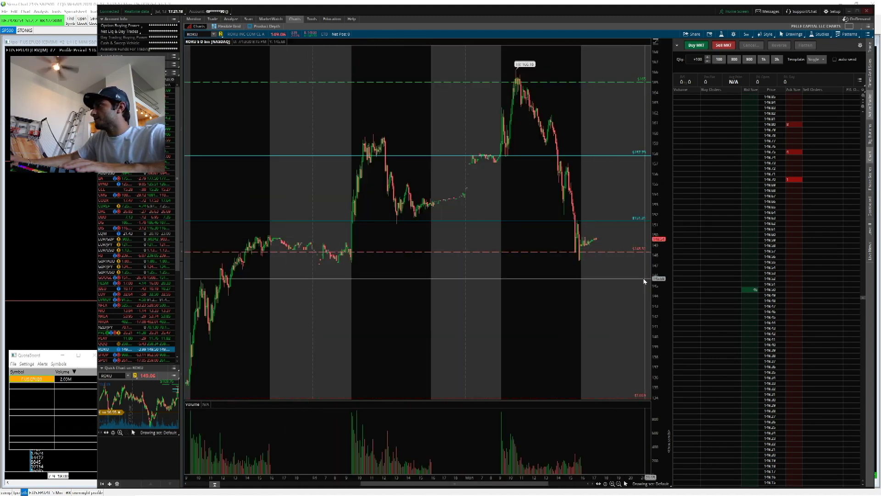
drag(612, 278, 239, 268)
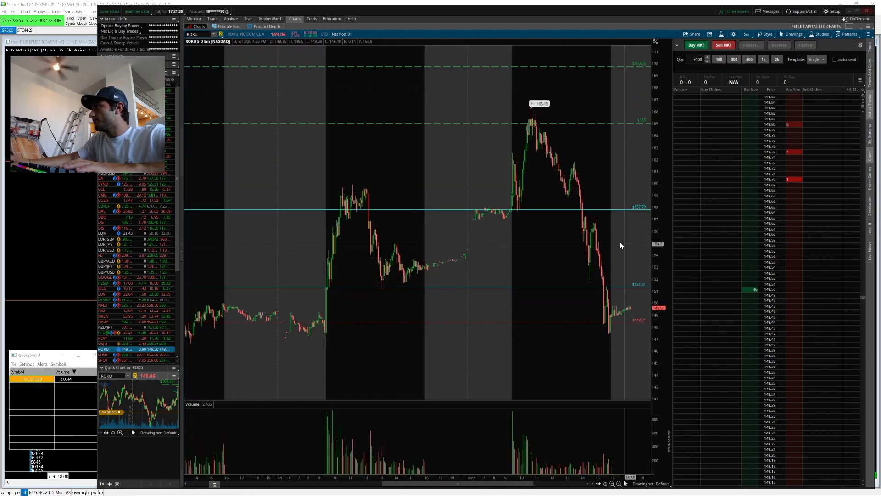
Review the day's profit and loss per instrument in the position statement and collapse the SPY group
click(189, 19)
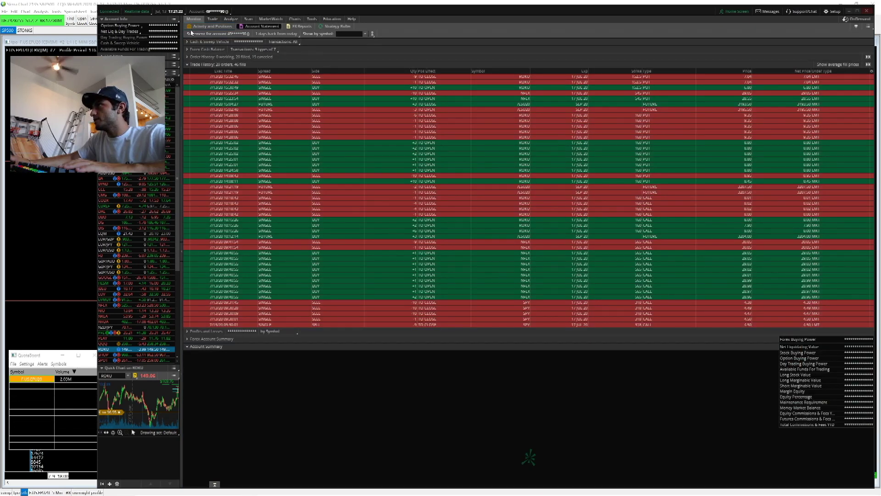
click(210, 26)
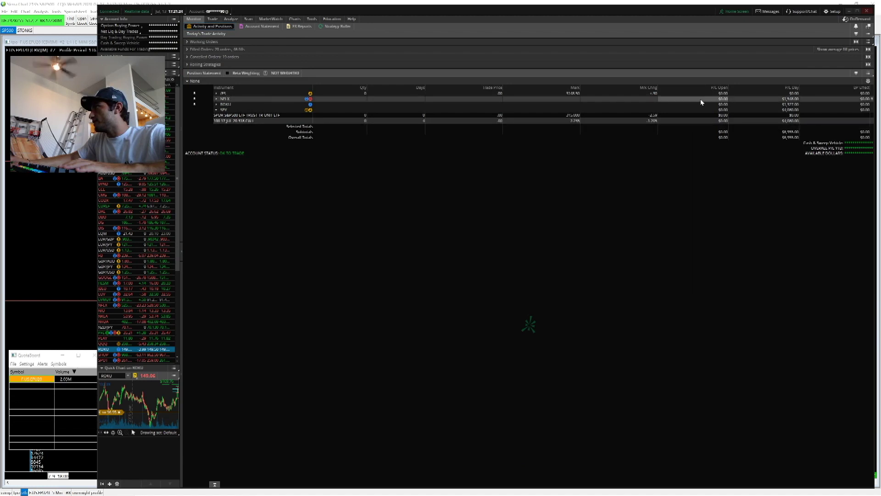
click(216, 109)
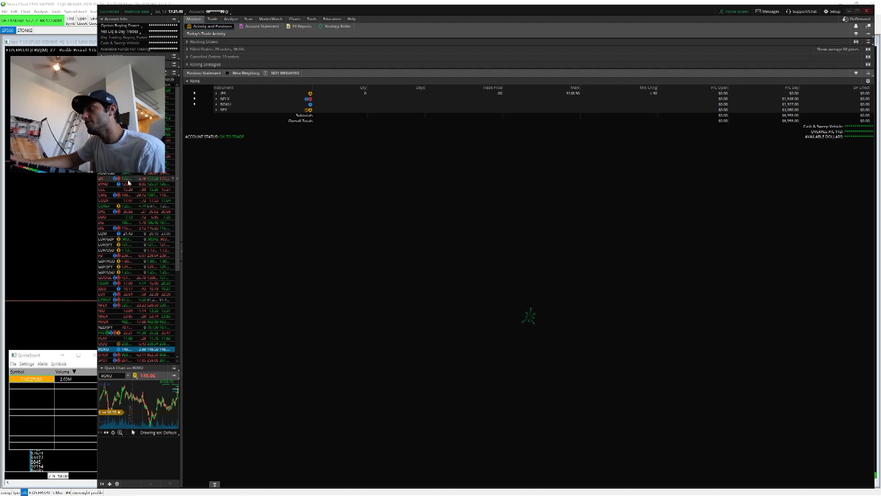
Switch to Sierra Chart and examine the latest E-mini S&P 500 volume bars against the horizontal levels
click(850, 12)
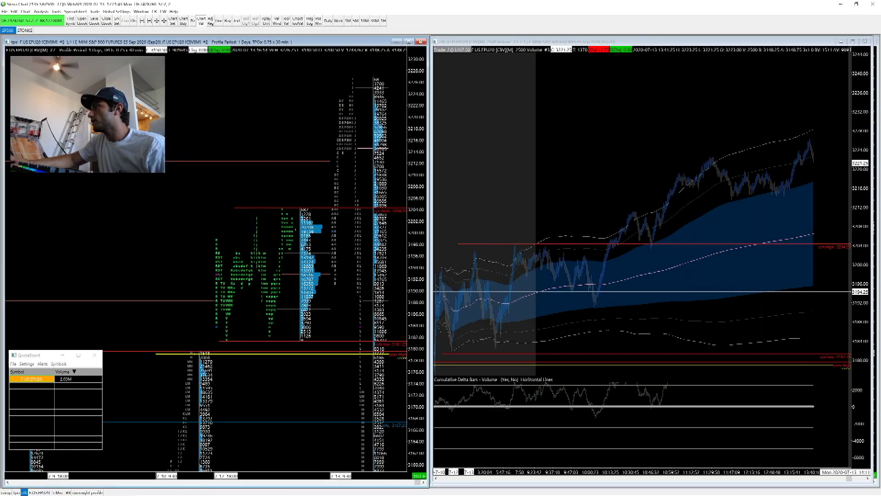
drag(849, 479, 869, 479)
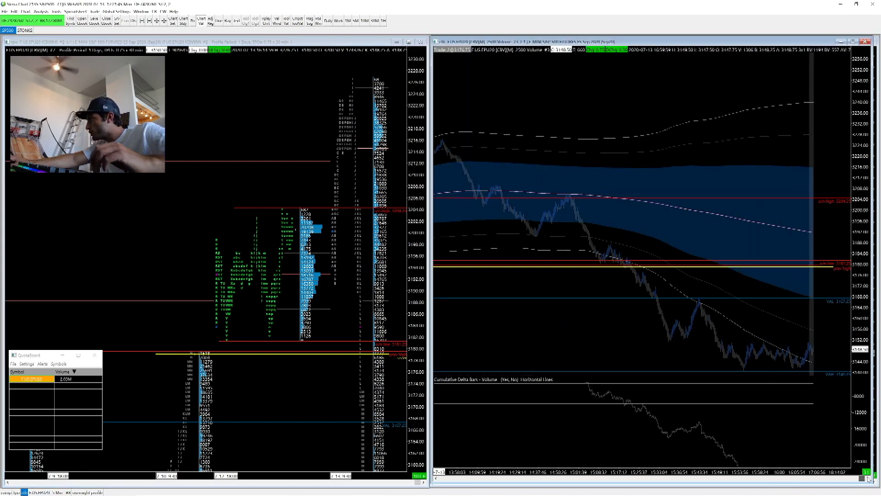
drag(813, 339, 813, 259)
scroll(643, 211, down, 2)
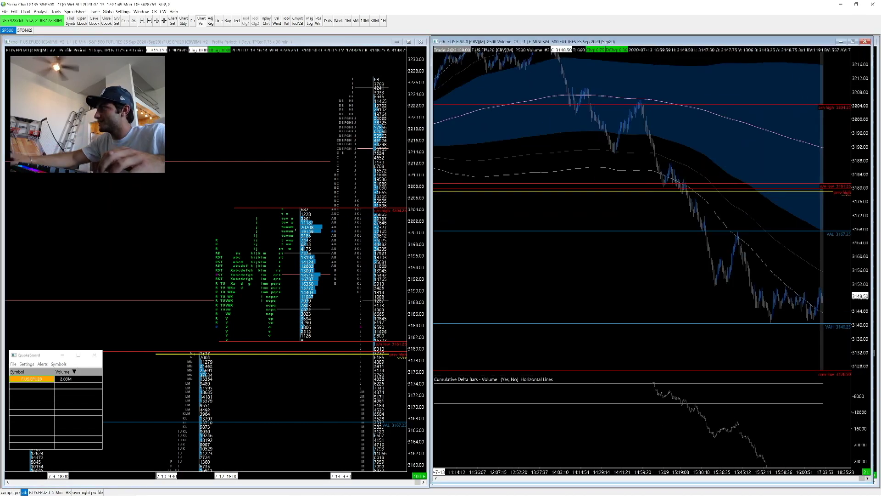
mouse_move(813, 259)
mouse_down()
mouse_move(812, 296)
mouse_move(812, 273)
mouse_up()
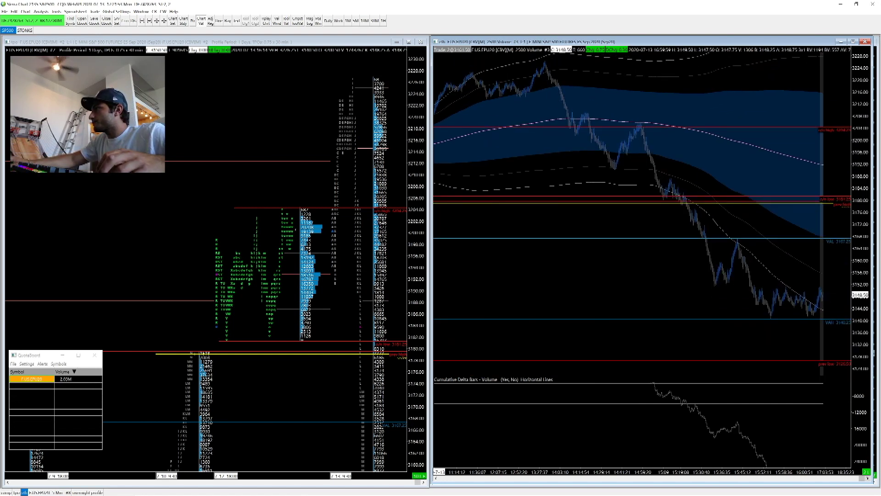
Move the VAL line to 3188.25 and the VAH line to 3225 on the E-mini S&P 500 profile chart
drag(276, 229, 275, 207)
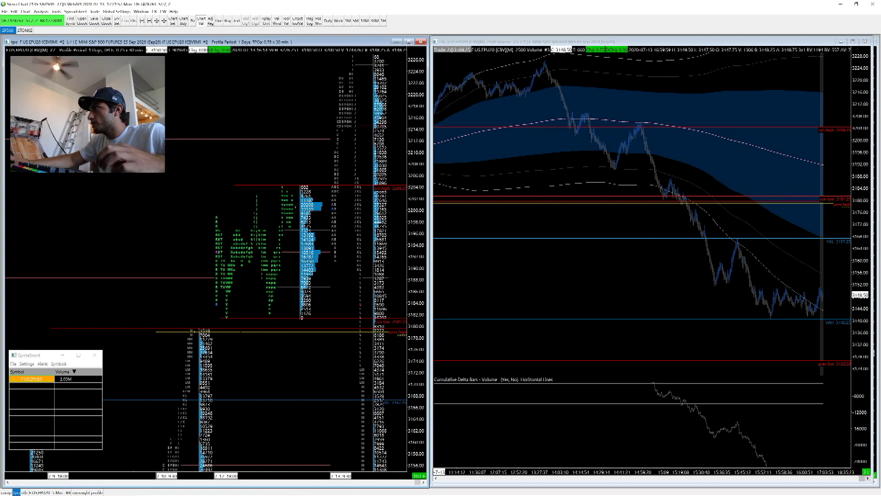
drag(230, 400, 319, 281)
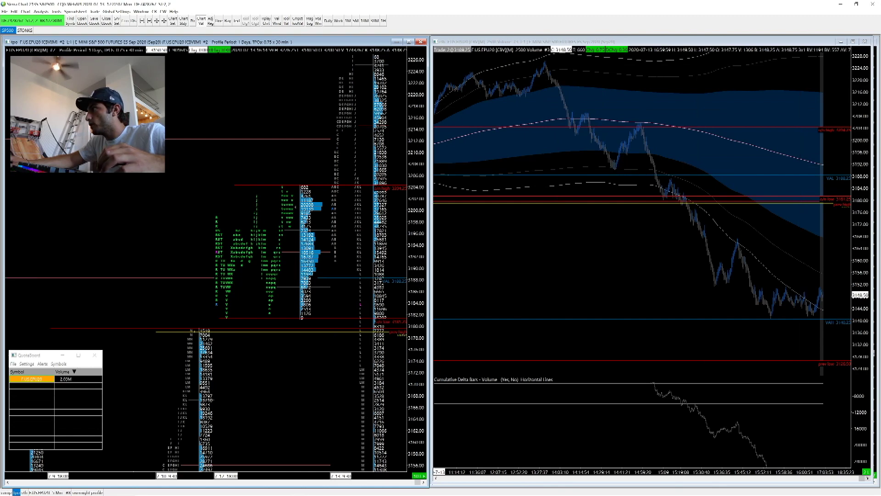
scroll(214, 261, down, 5)
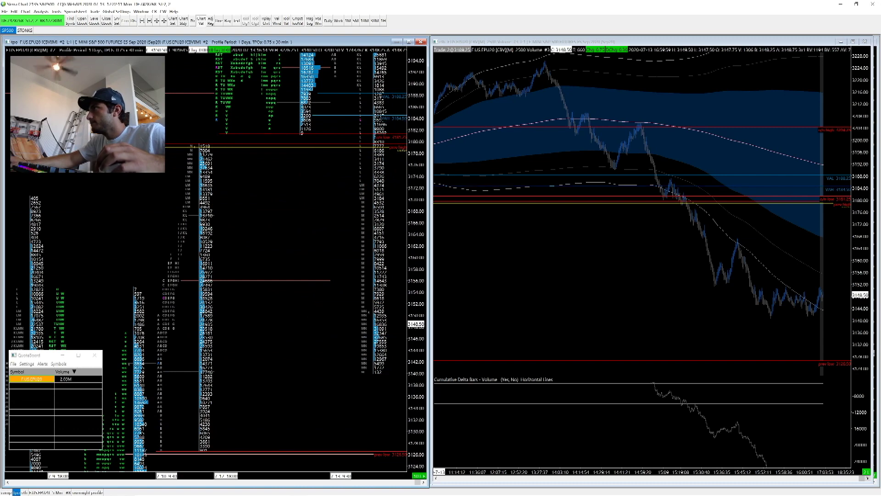
scroll(315, 117, up, 7)
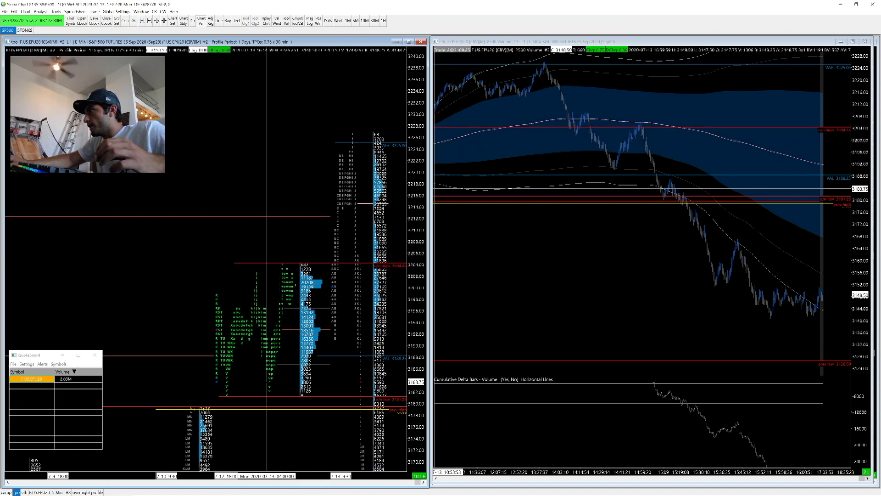
scroll(206, 275, down, 3)
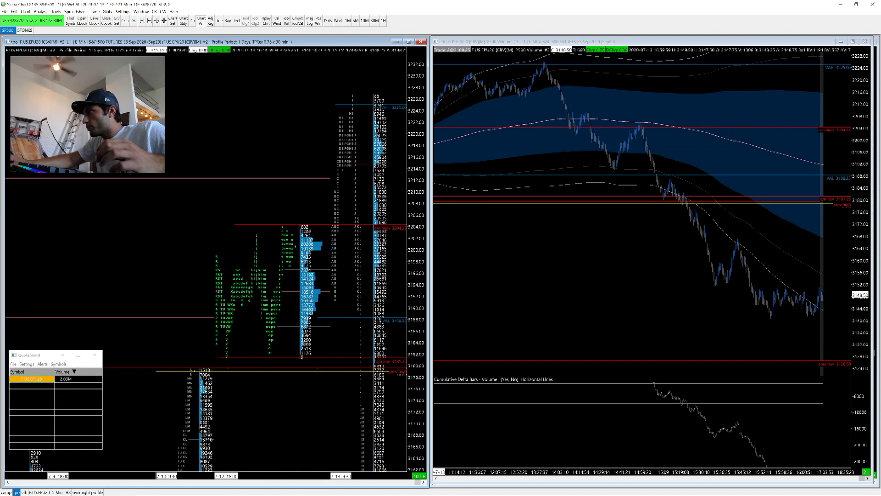
Narrow the quote board and move the prev high line to the top of the July 13 profile
mouse_move(103, 367)
mouse_down()
mouse_move(224, 358)
mouse_move(96, 355)
mouse_up()
click(198, 344)
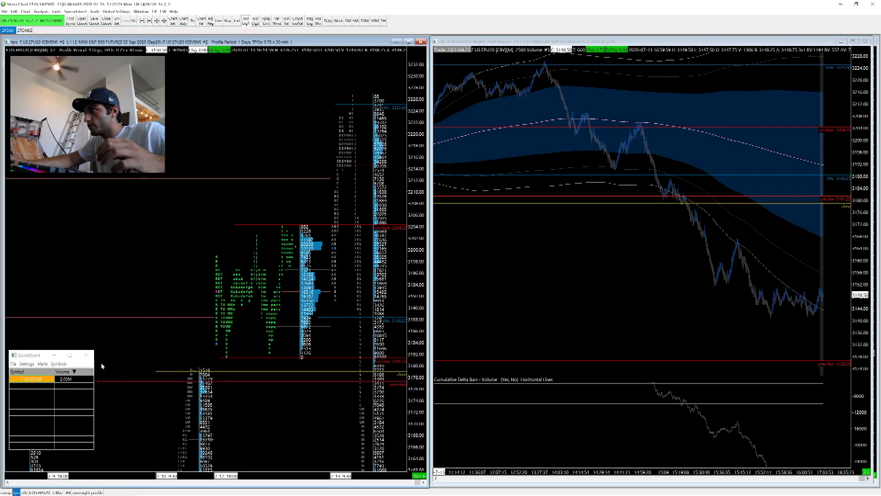
drag(98, 381, 287, 89)
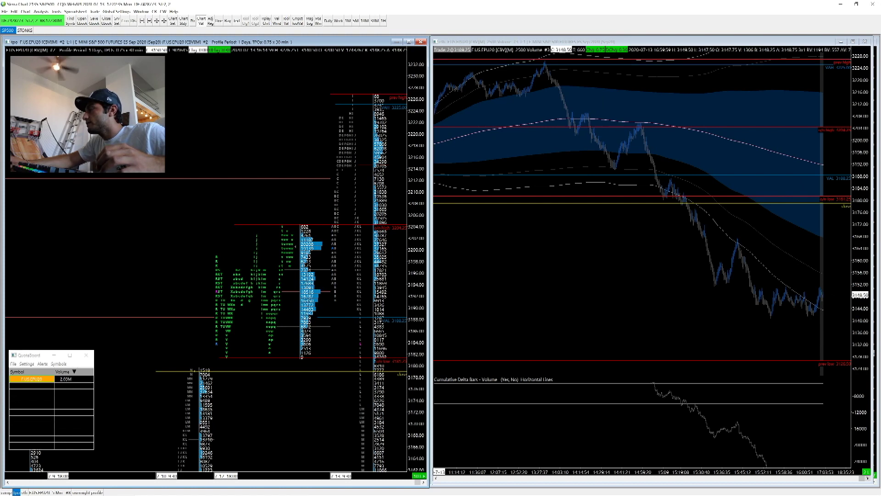
Move the prev low line to 3140.00 at the July 13 profile's bottom and the close line to about 3150
scroll(316, 94, down, 5)
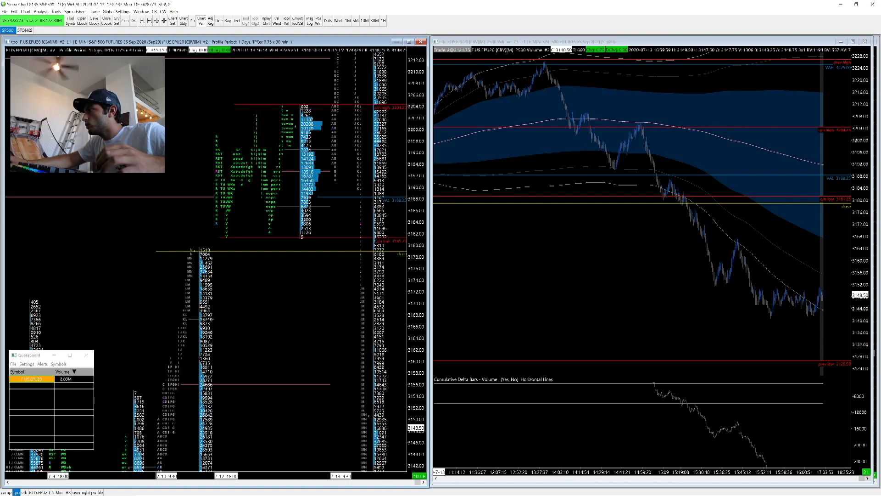
scroll(316, 95, down, 6)
drag(238, 400, 337, 322)
scroll(216, 261, up, 4)
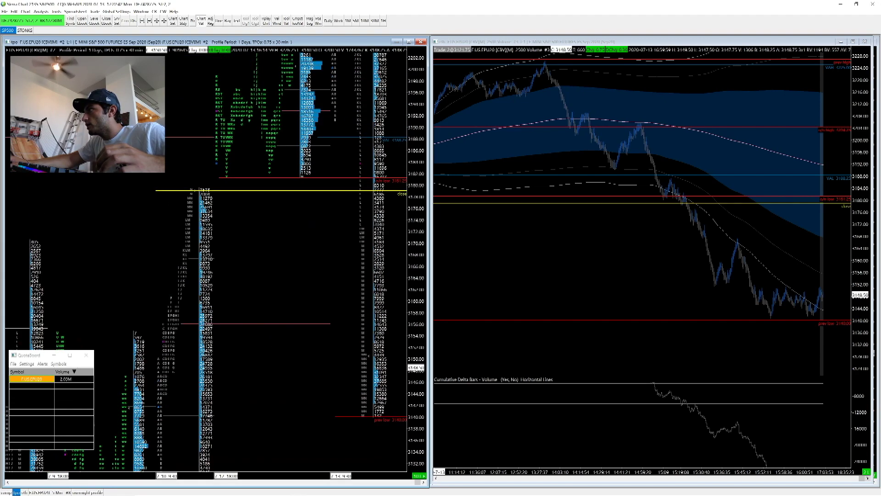
drag(156, 190, 343, 357)
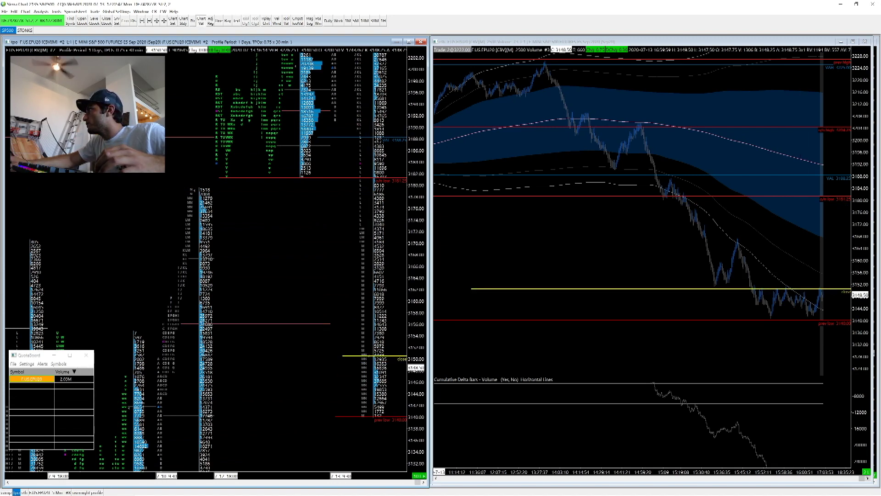
Show the 5-minute E-mini S&P 500 chart and examine the July 13 price action against the updated levels
key(ctrl+Tab)
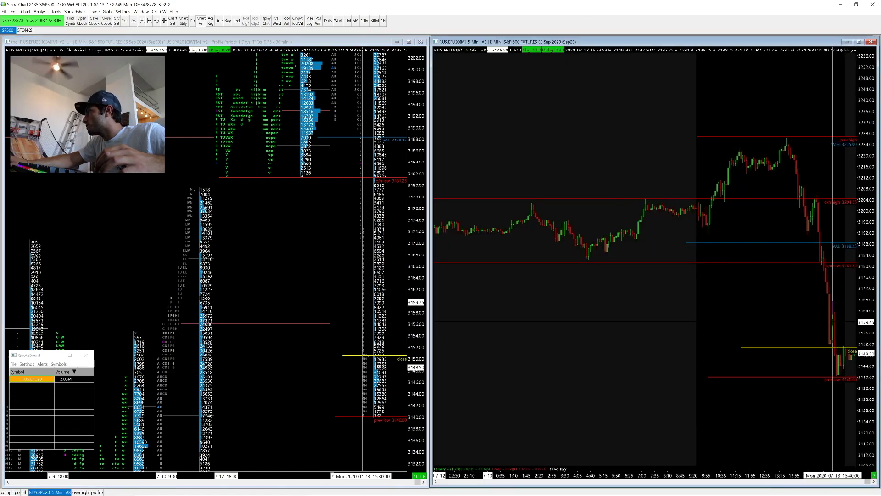
scroll(646, 265, down, 3)
scroll(647, 266, down, 5)
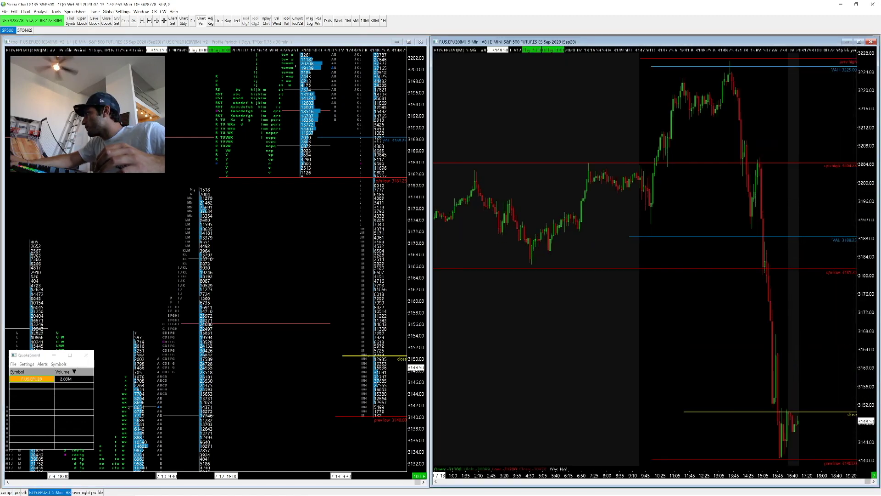
mouse_move(868, 230)
mouse_down()
mouse_move(868, 258)
mouse_move(868, 243)
mouse_up()
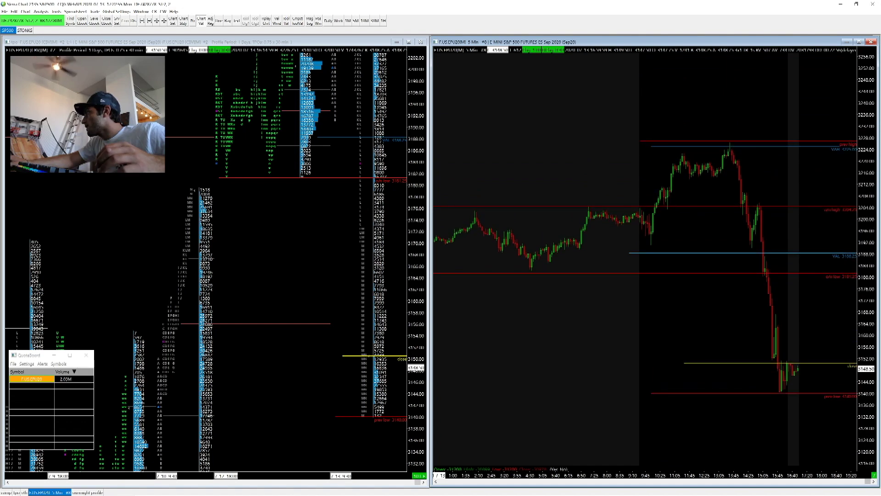
scroll(647, 266, down, 3)
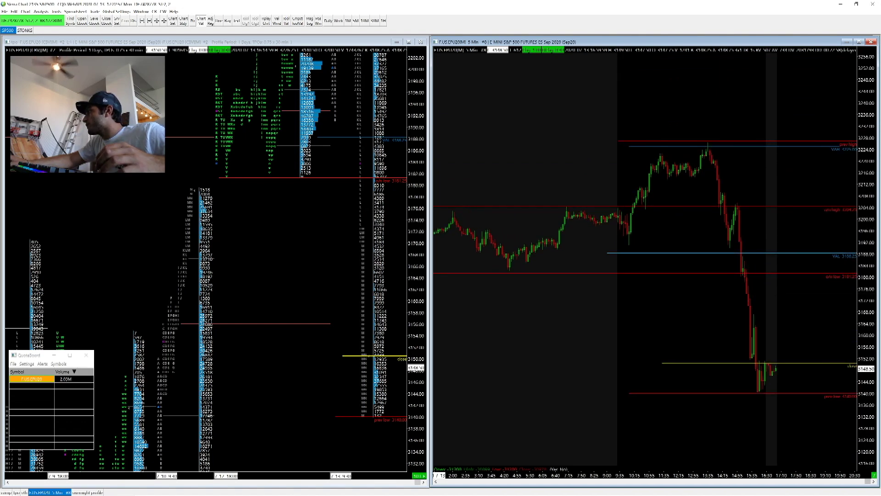
scroll(775, 401, down, 1)
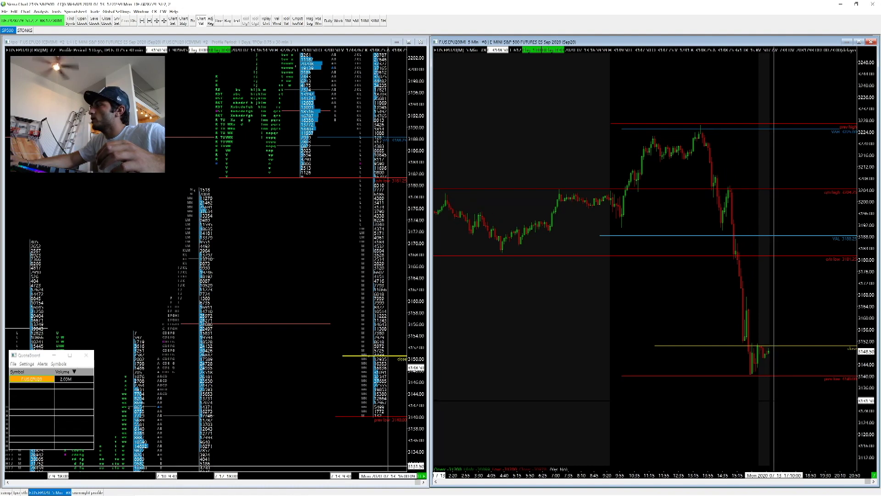
drag(775, 401, 774, 371)
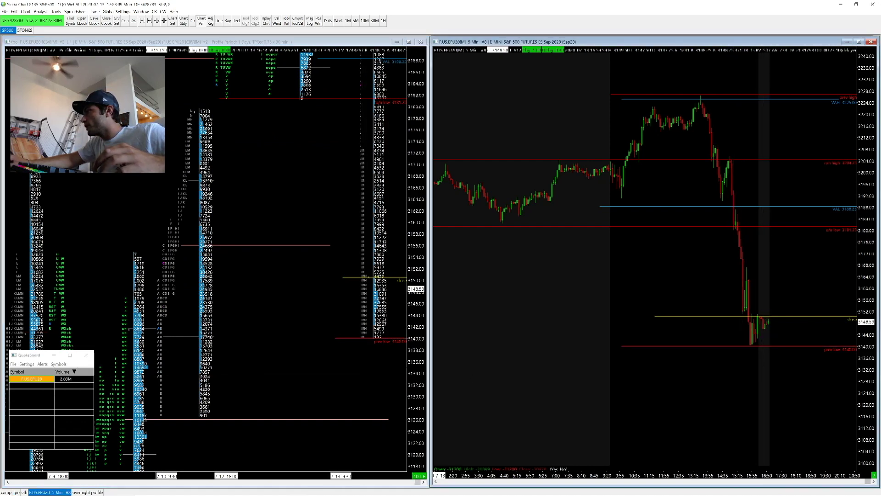
Examine the earlier profiles below the prev low line and compare them with the 5-minute chart
key(ctrl+Tab)
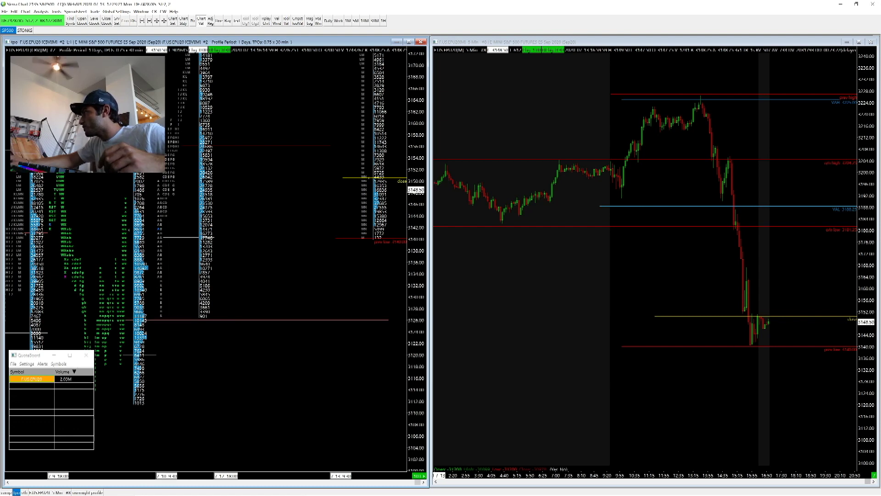
click(765, 347)
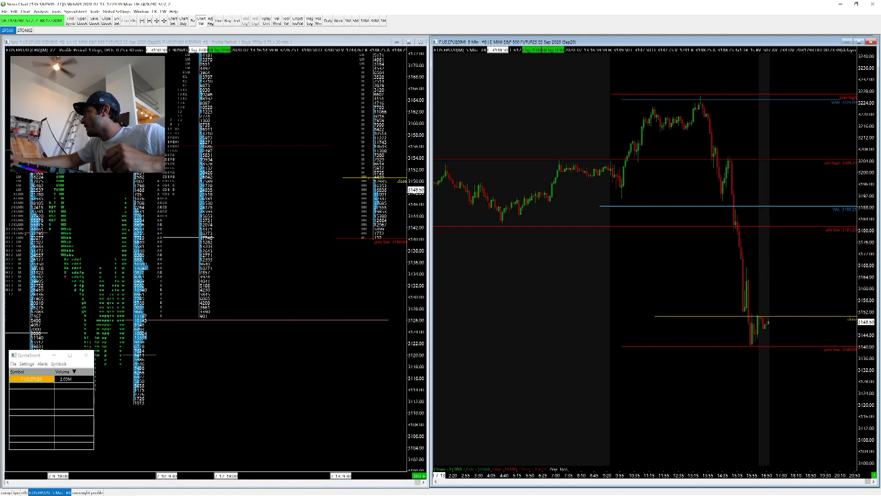
scroll(643, 257, right, 5)
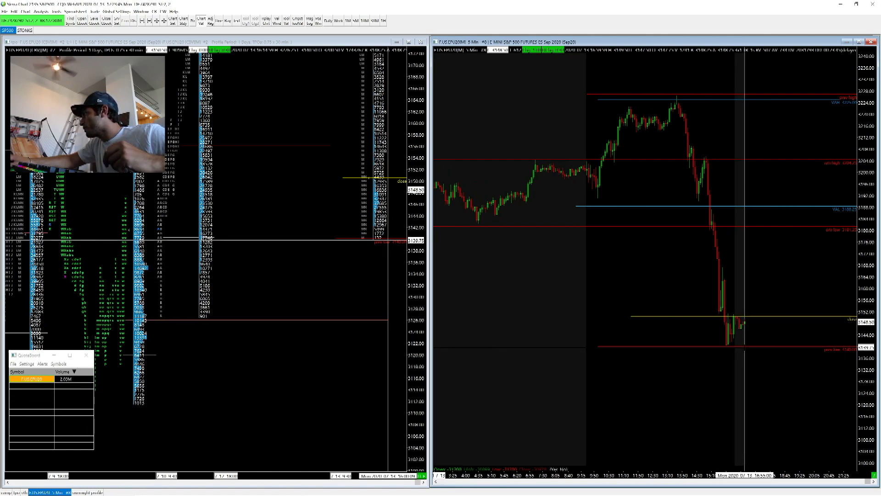
click(373, 318)
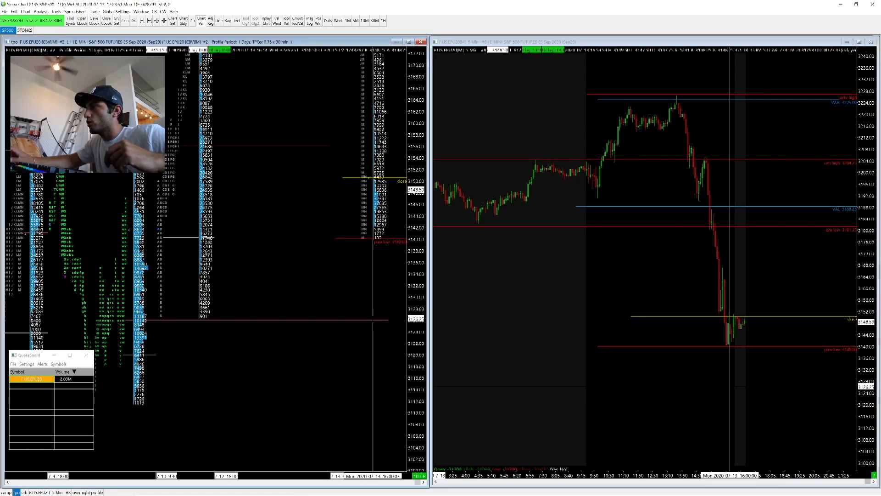
key(Down)
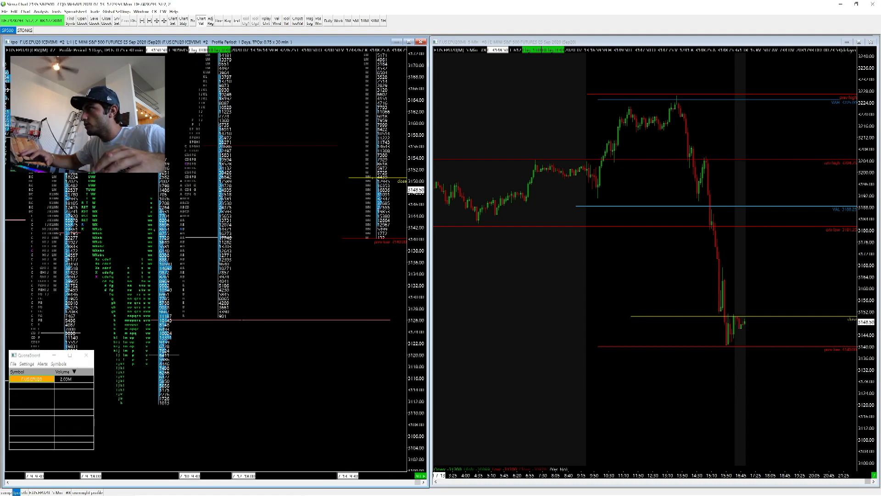
Open the composite profile chart, compare its shaded value area with the 5-minute chart, and return to the TPO profile chart
click(7, 492)
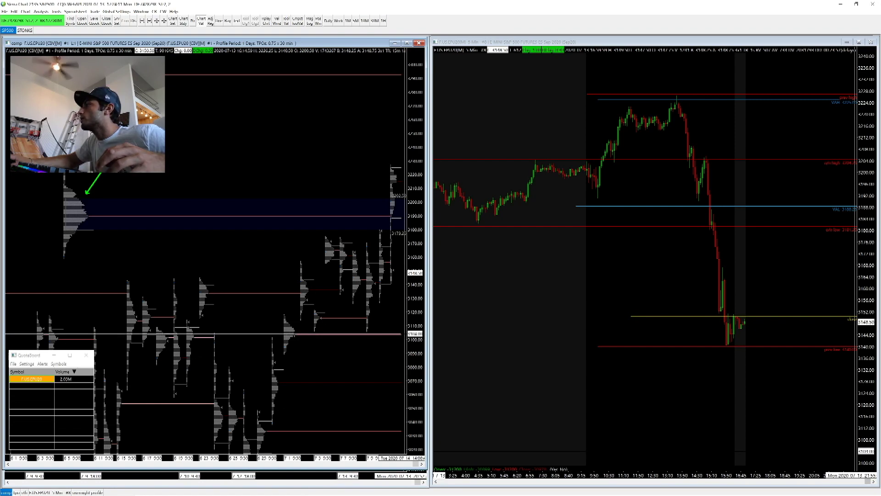
click(643, 373)
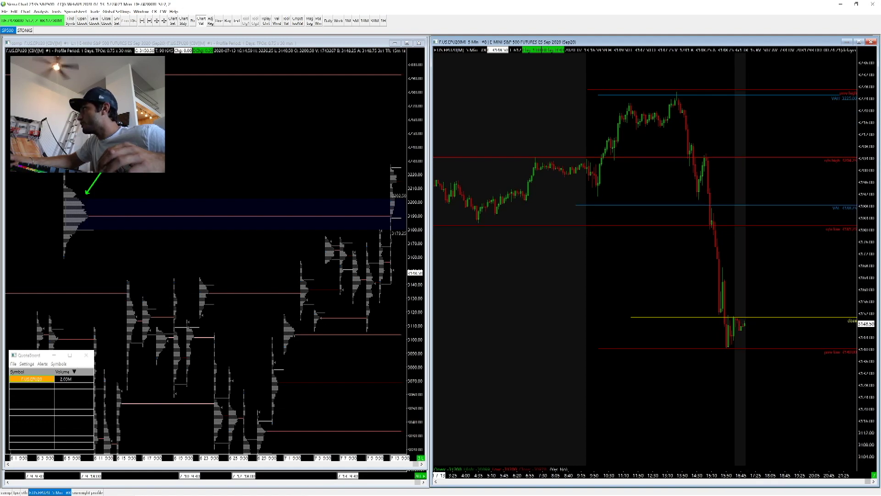
click(382, 181)
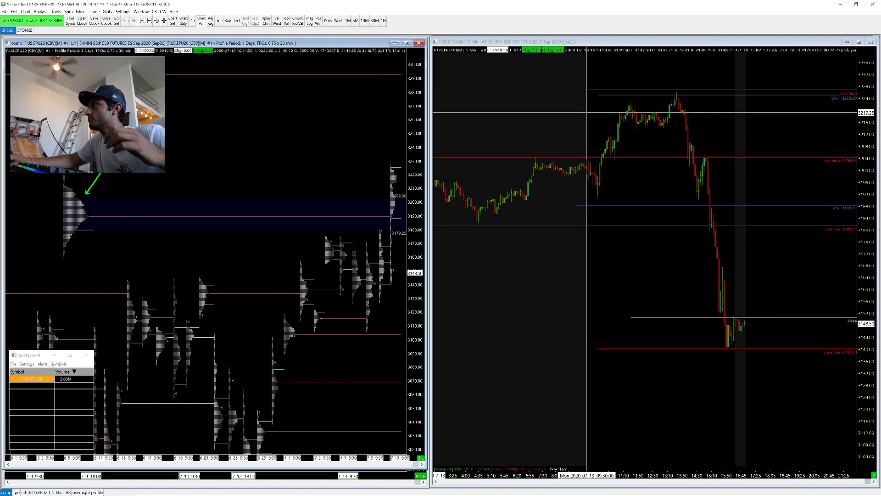
click(488, 257)
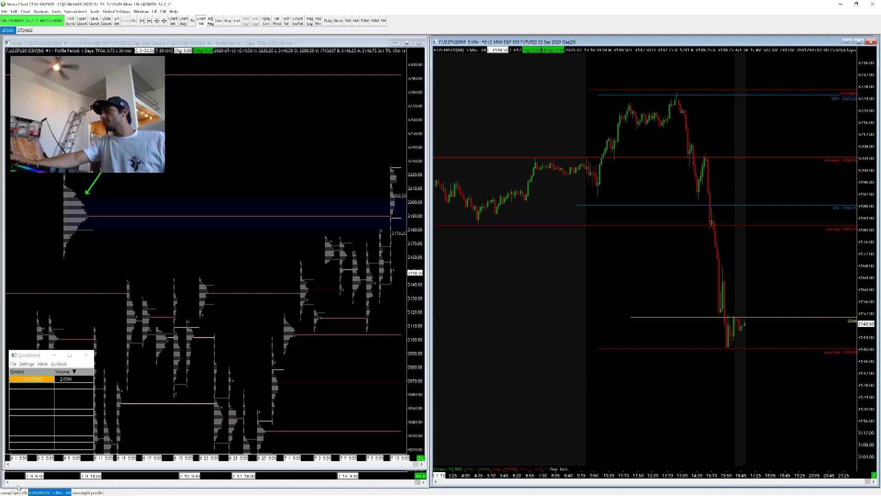
key(ctrl+Tab)
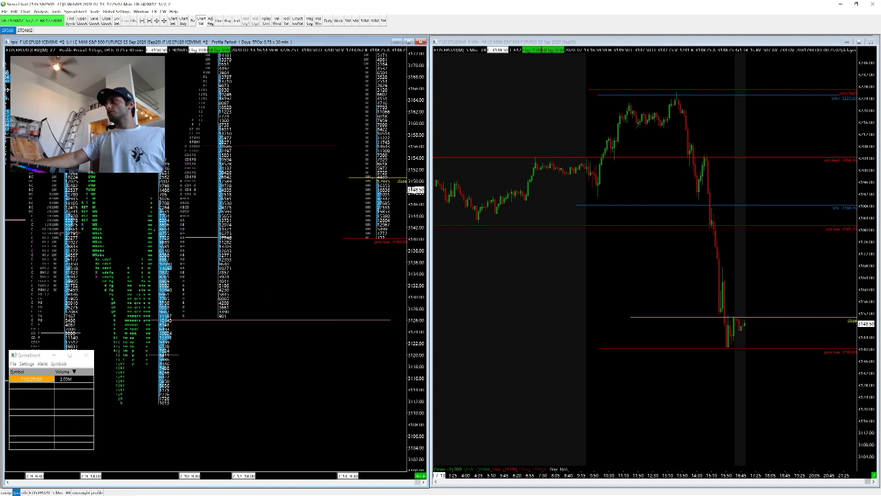